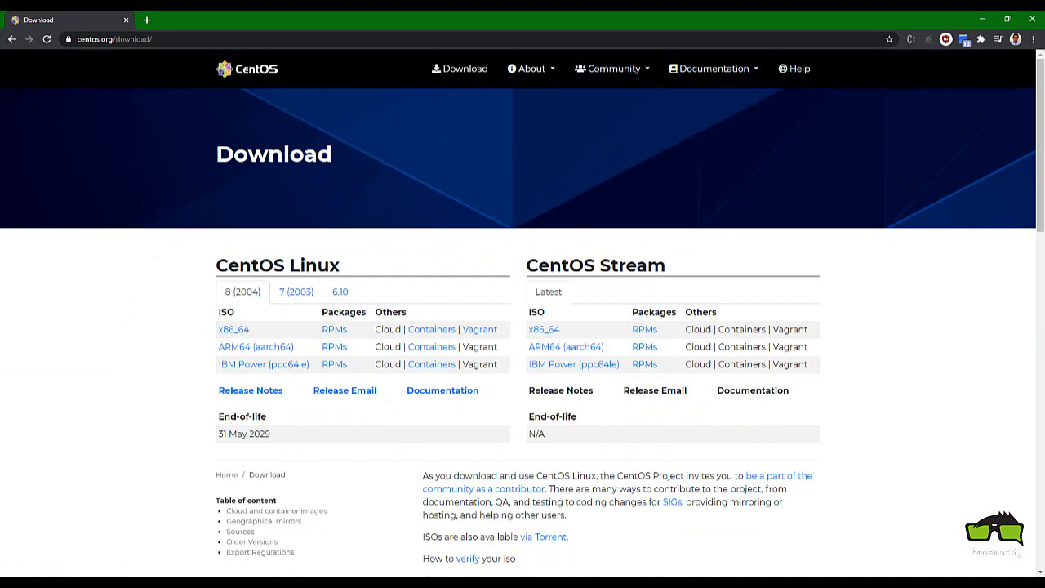
Bring up the ISO Image folder with the CentOS-7-x86_64-DVD-1810 ISO, then minimize it
key("alt+Tab")
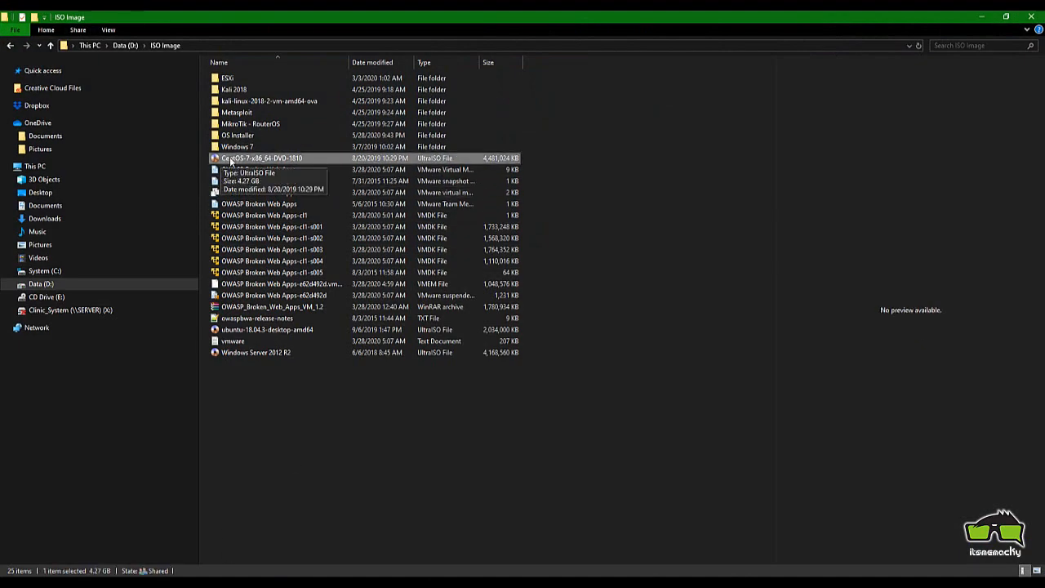
left_click(981, 17)
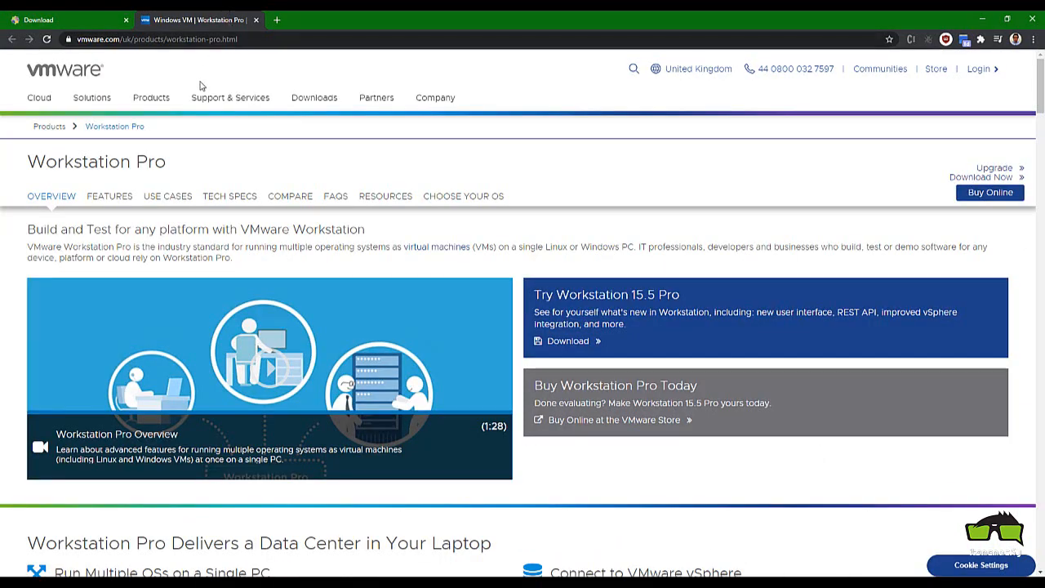
Highlight the vmware.com Workstation Pro page address in Chrome, then switch back to VMware
left_click(122, 39)
left_click(155, 39)
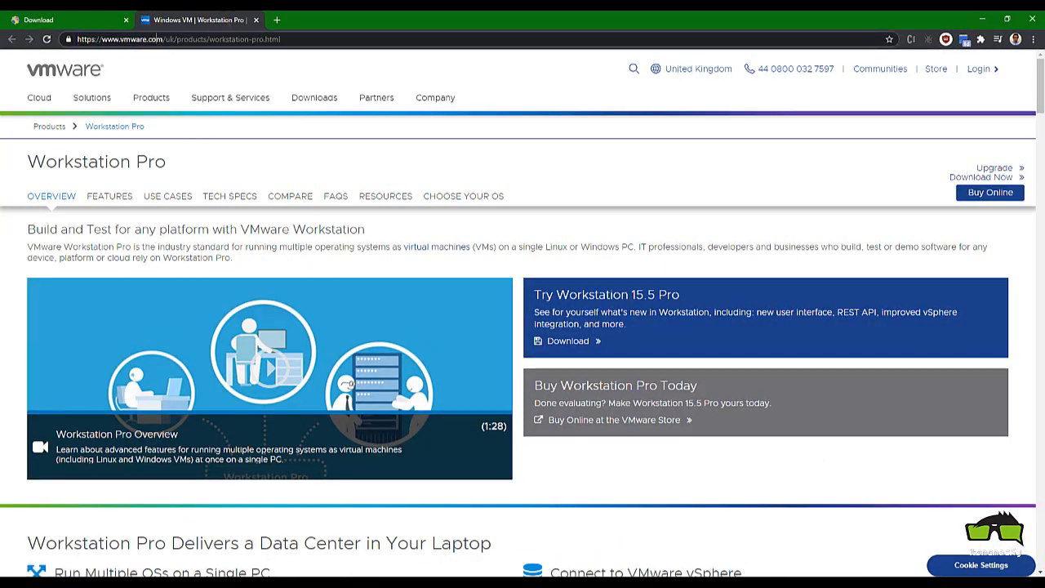
mouse_move(95, 40)
left_mouse_down()
mouse_move(282, 39)
mouse_move(77, 41)
left_mouse_up()
left_click(104, 39)
left_click(280, 583)
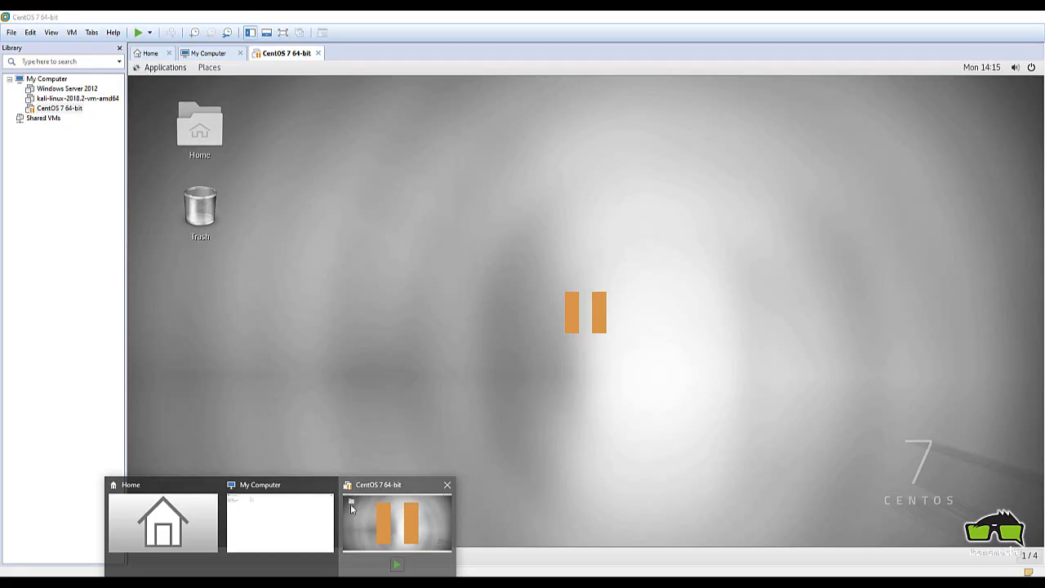
Close the VMware Workstation 14 Player window and return to the CentOS 7 64-bit workstation view
left_click(357, 506)
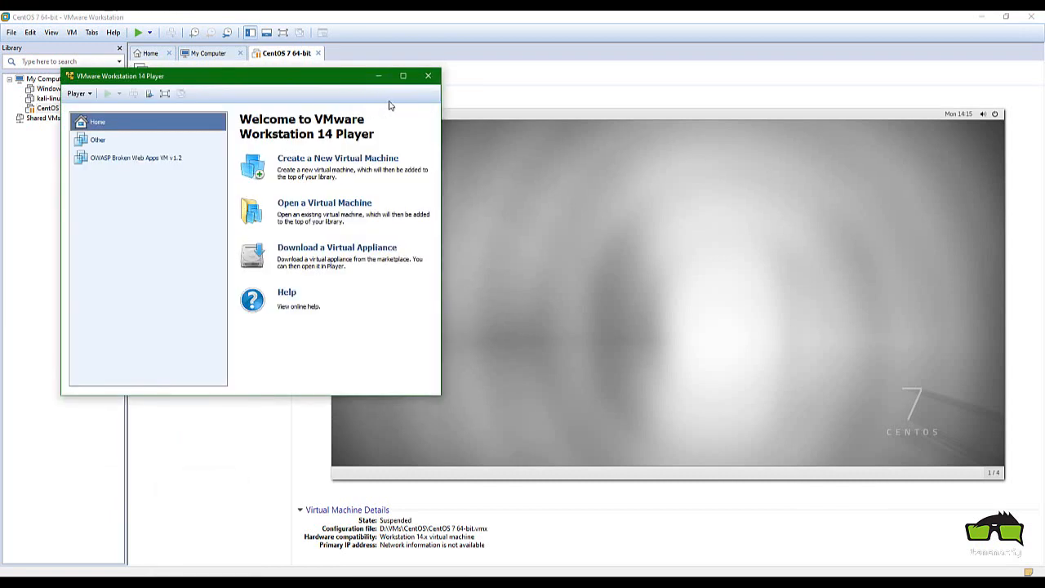
left_click(427, 76)
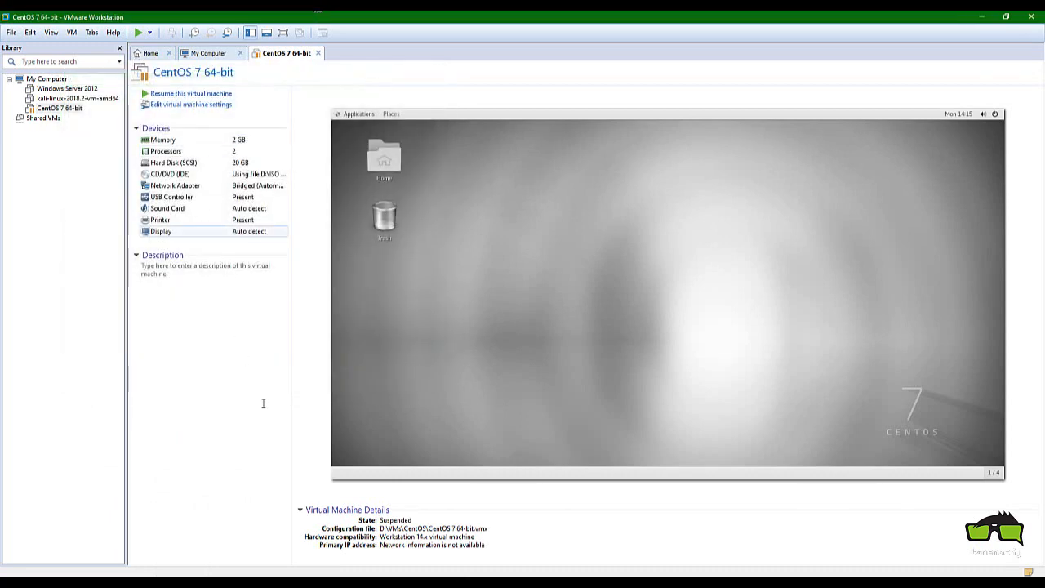
left_click(280, 583)
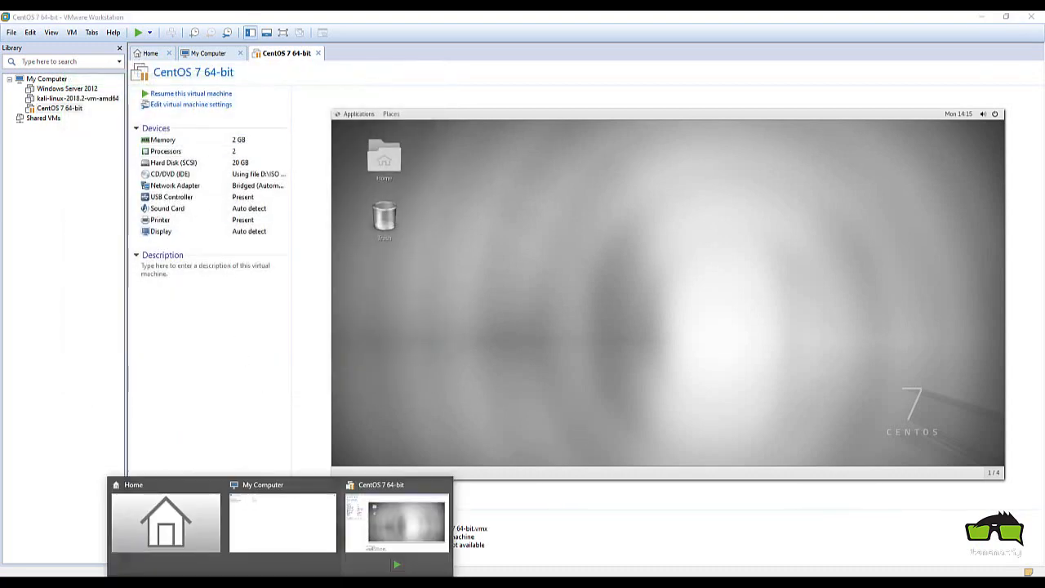
left_click(397, 523)
With CentOS 7 64-bit selected, start a new virtual machine from the File menu
left_click(47, 197)
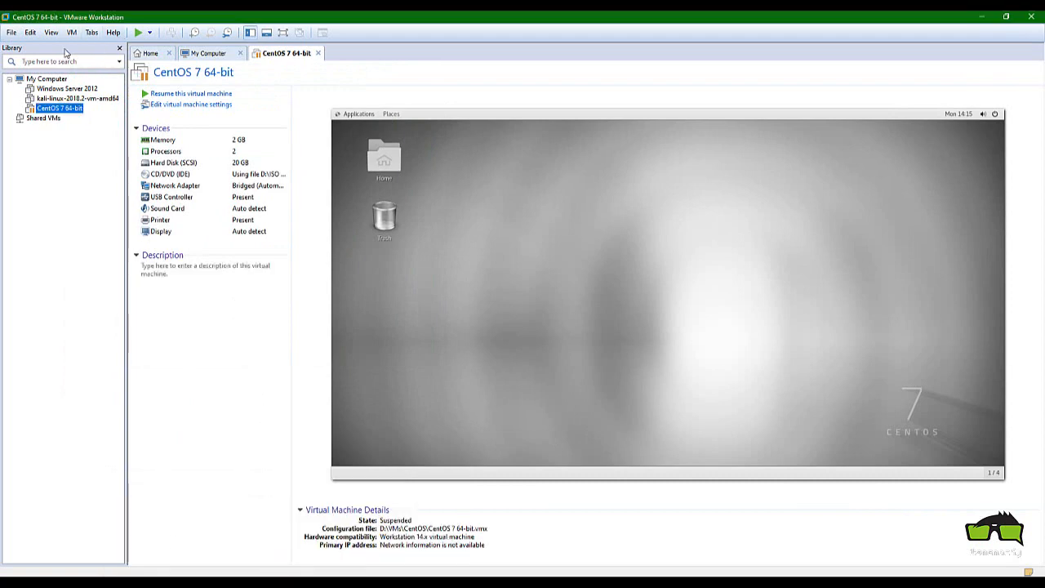
left_click(11, 34)
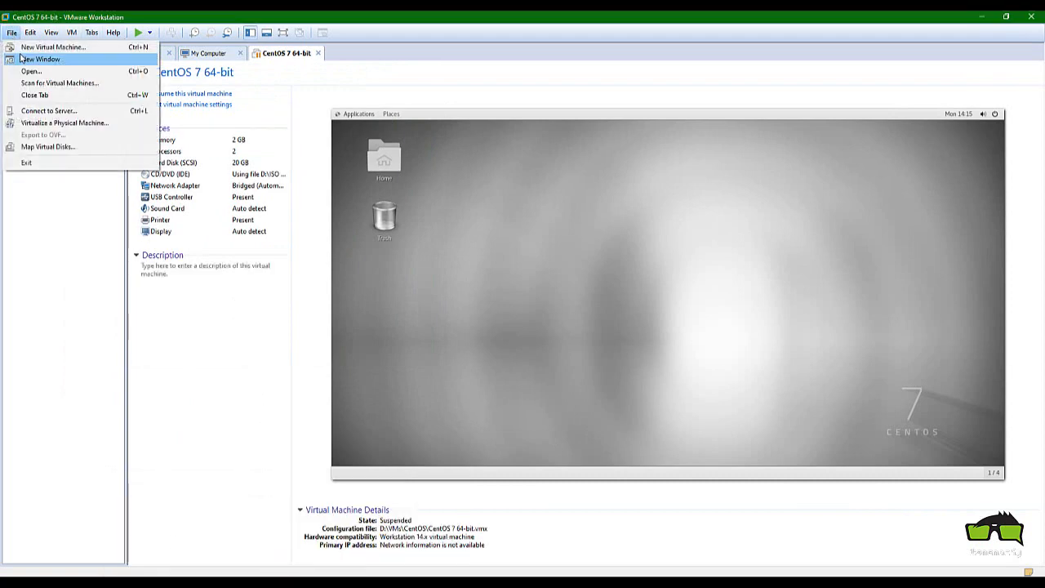
left_click(49, 47)
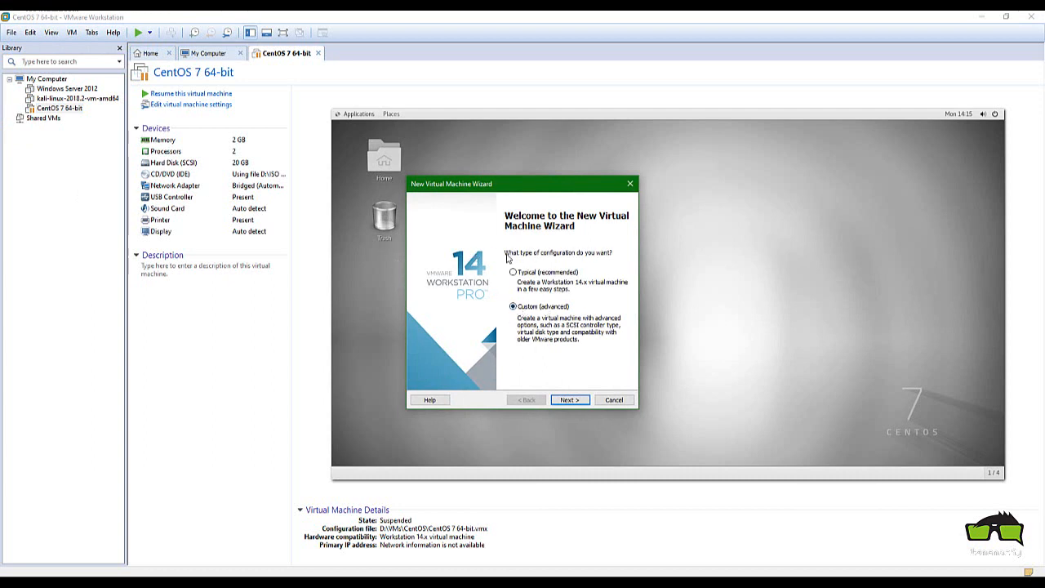
Keep Workstation 14.x hardware compatibility in the New Virtual Machine Wizard
left_click(566, 400)
left_click(532, 241)
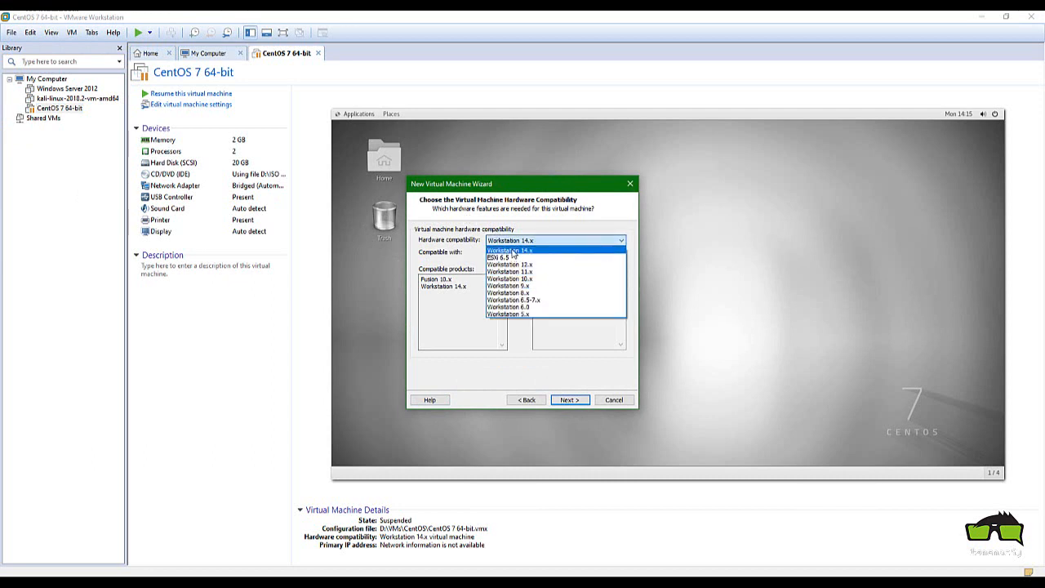
left_click(513, 250)
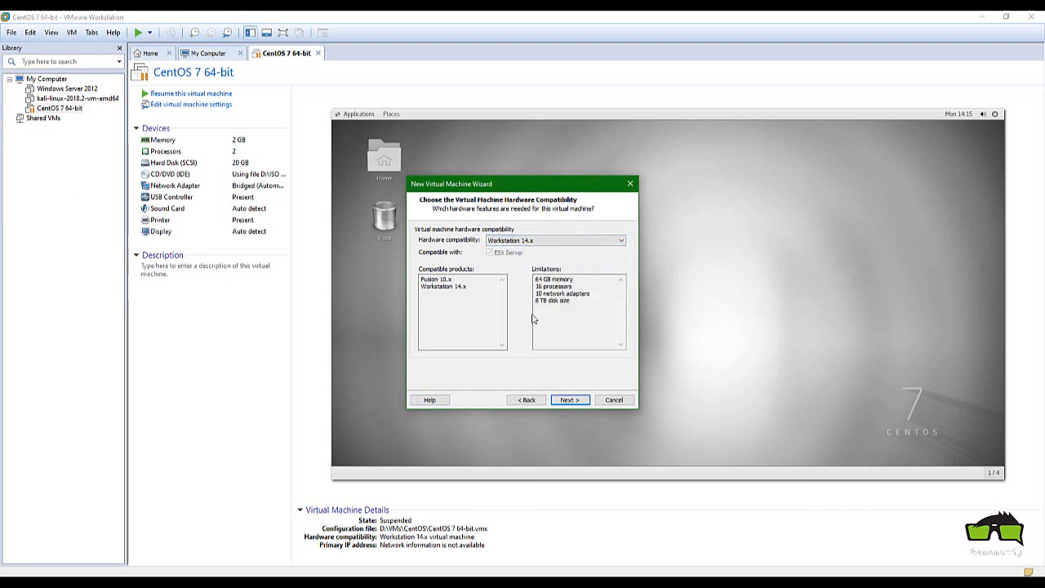
left_click(570, 400)
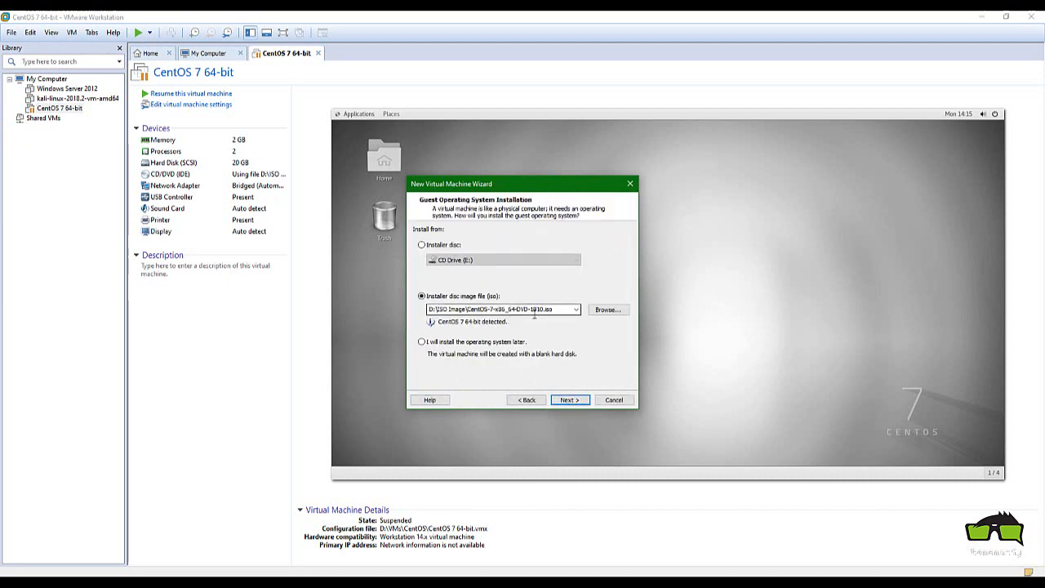
left_click(527, 400)
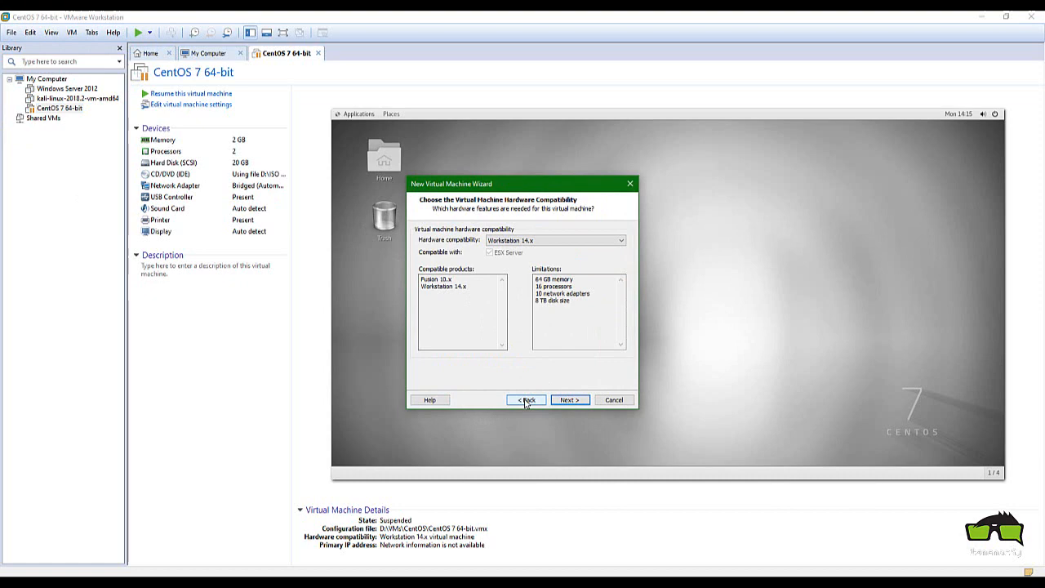
left_click(570, 400)
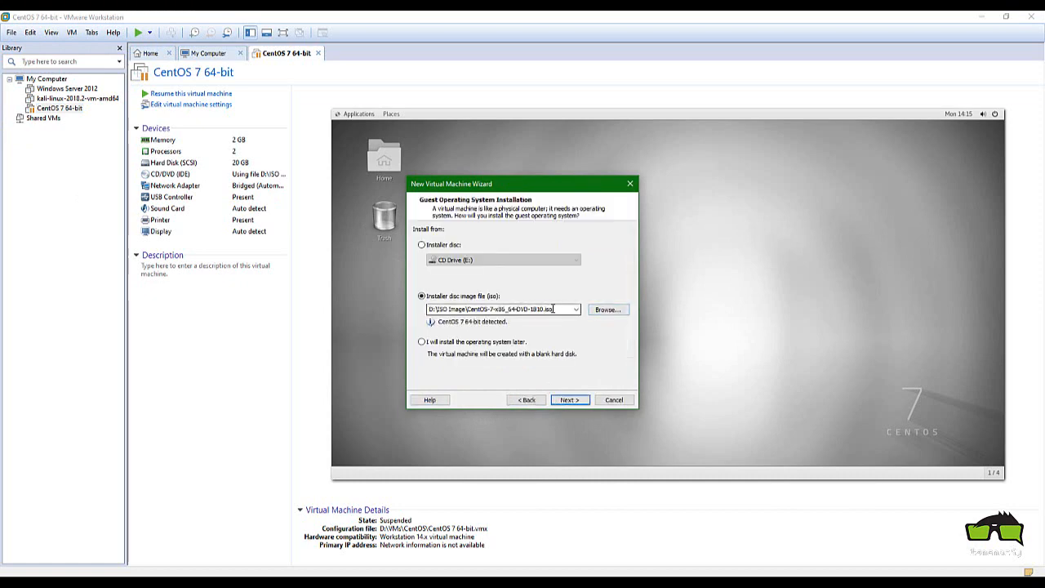
Choose the CentOS-7-x86_64-DVD-1810 ISO as the installer disc image
left_click(553, 308)
left_click(607, 309)
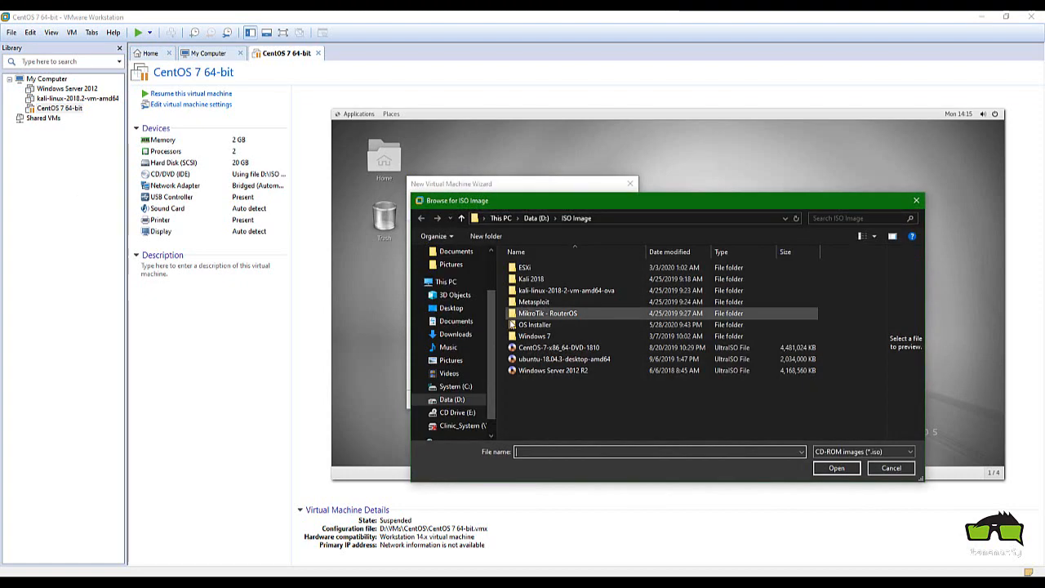
left_click(542, 347)
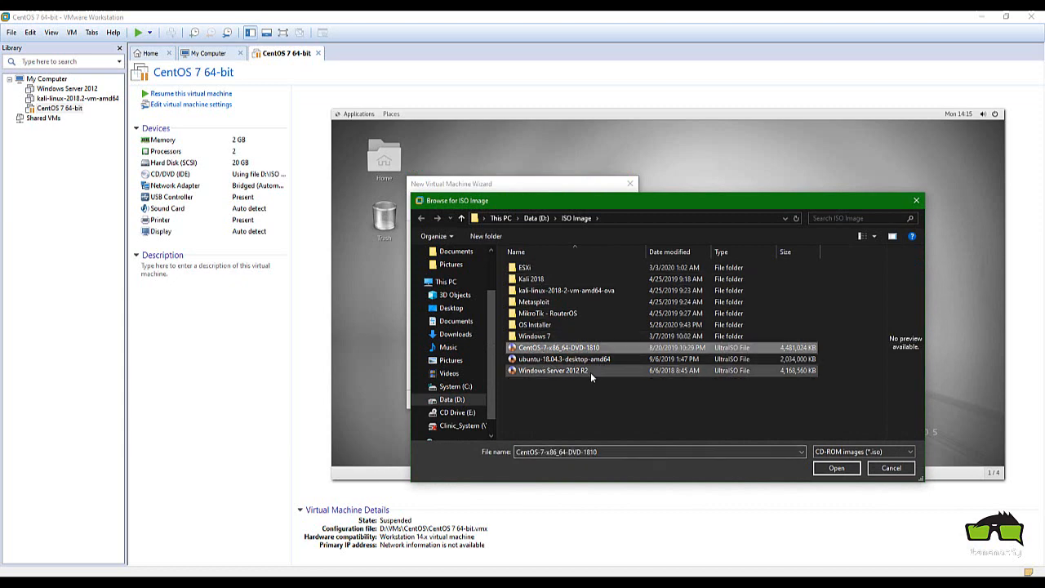
left_click(884, 471)
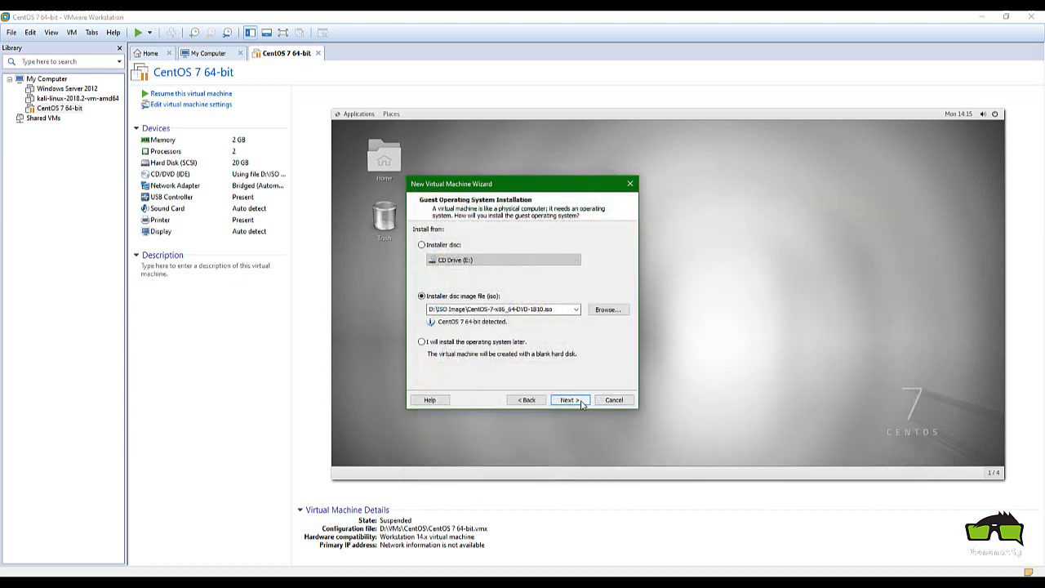
left_click(582, 404)
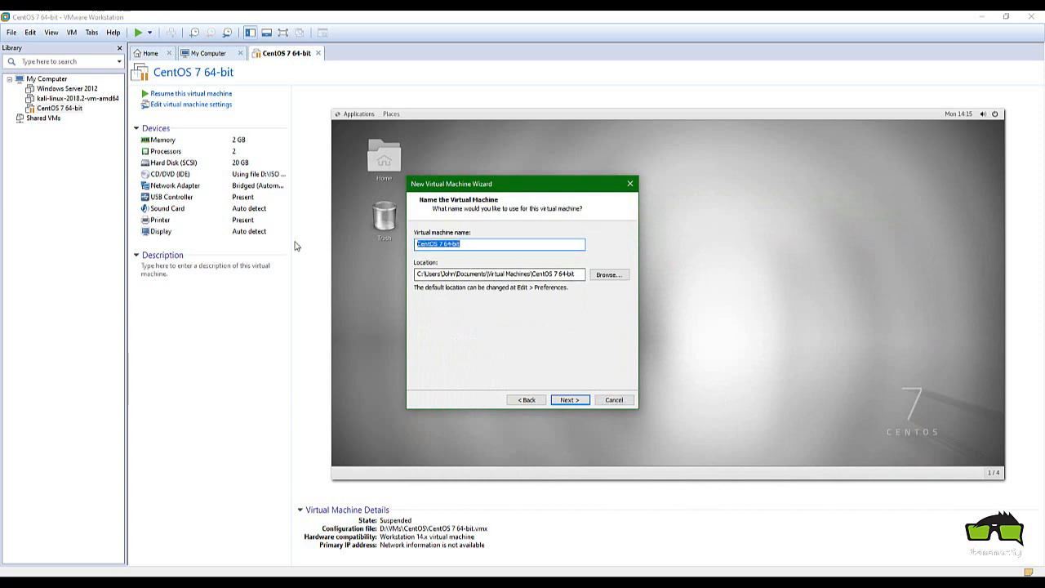
Review the storage location, keep a single processor, then cancel the wizard
mouse_move(421, 275)
left_mouse_down()
mouse_move(586, 275)
mouse_move(411, 275)
left_mouse_up()
left_click(569, 276)
left_click(569, 399)
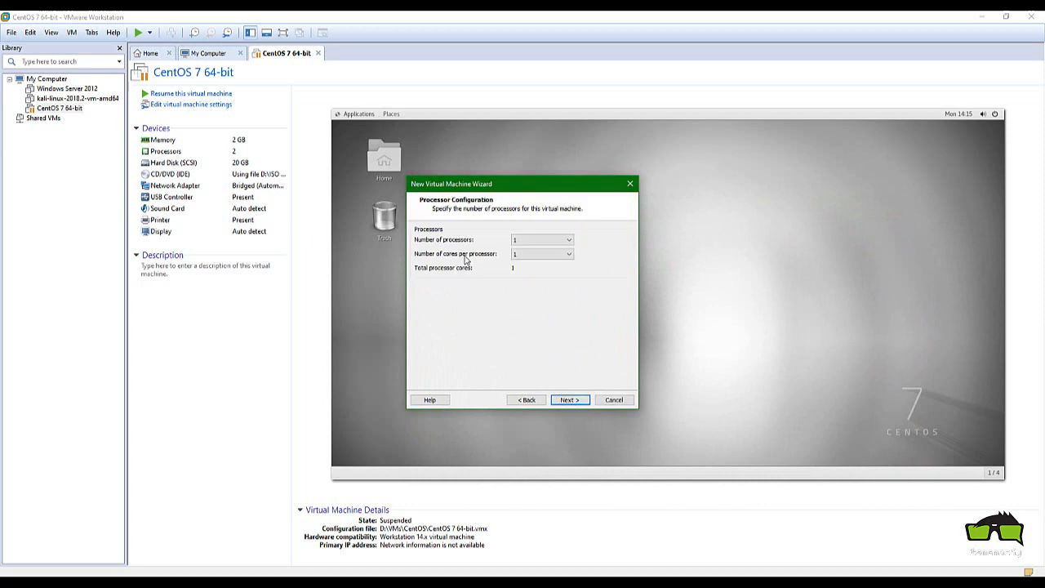
left_click(515, 242)
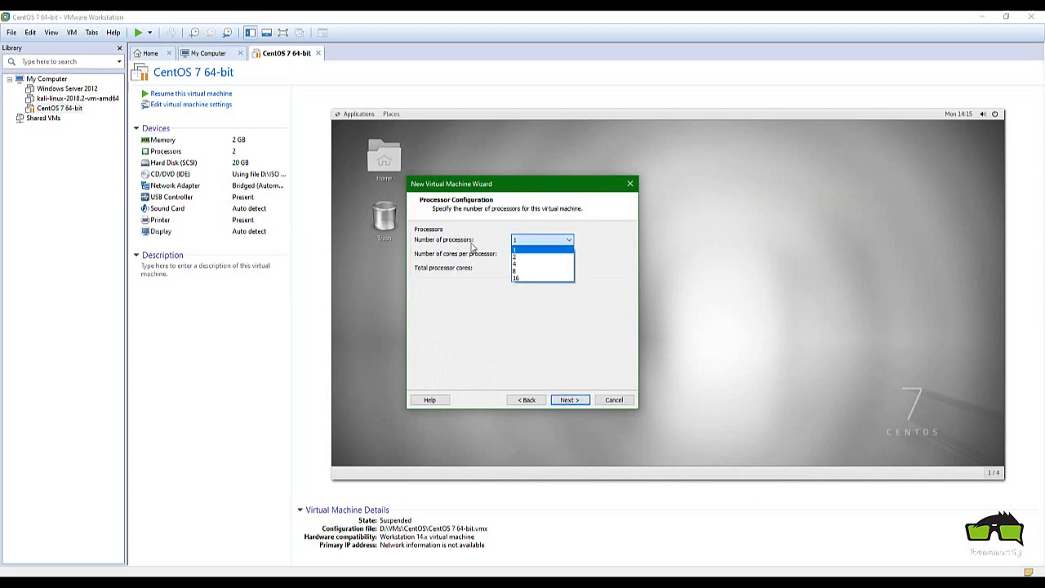
left_click(516, 249)
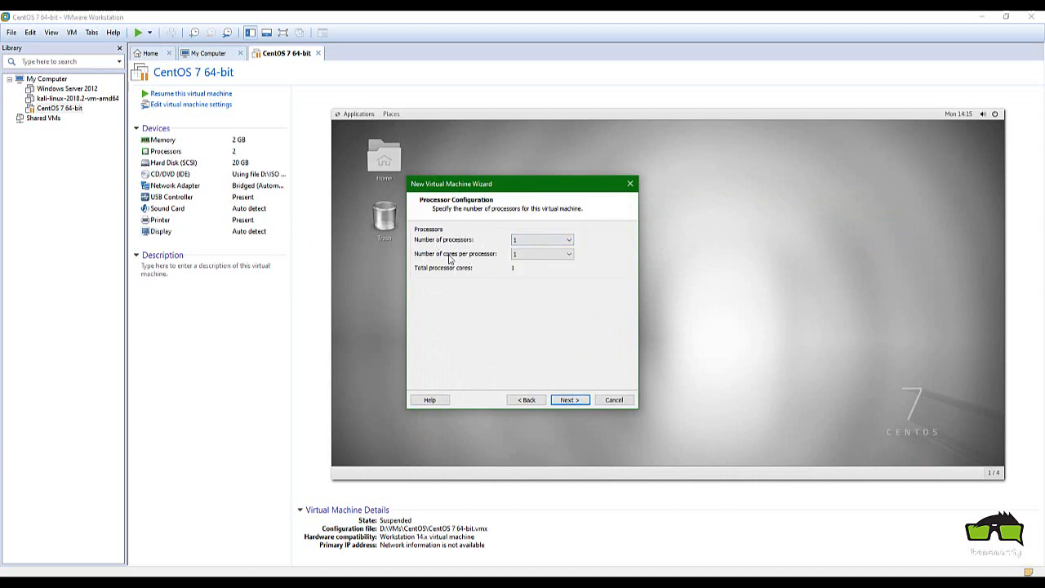
left_click(613, 400)
Check CentOS 7 64-bit's processor, 20 GB hard disk and CentOS ISO CD/DVD settings, then close with OK
right_click(61, 108)
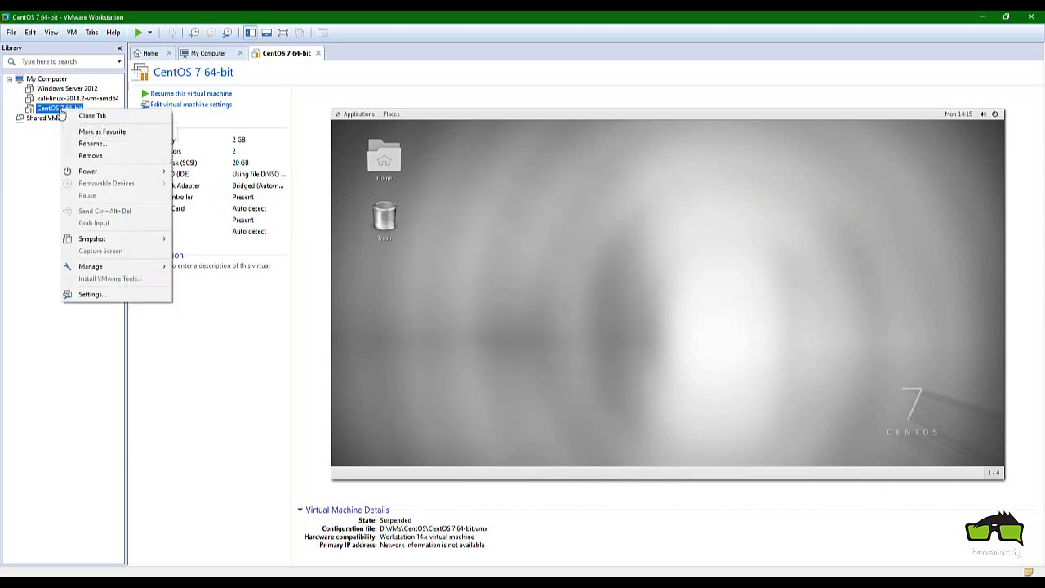
left_click(92, 294)
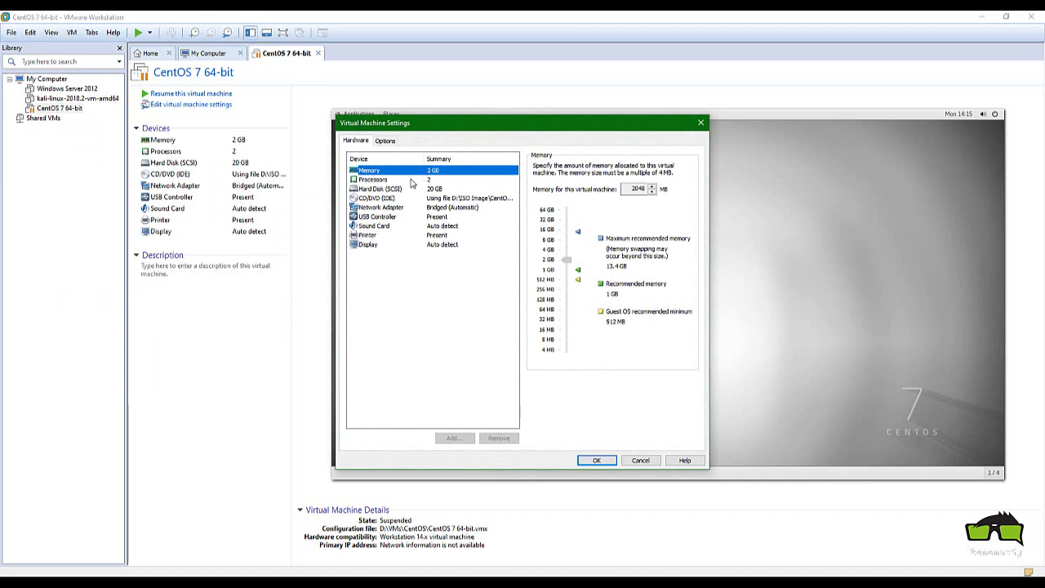
left_click(399, 180)
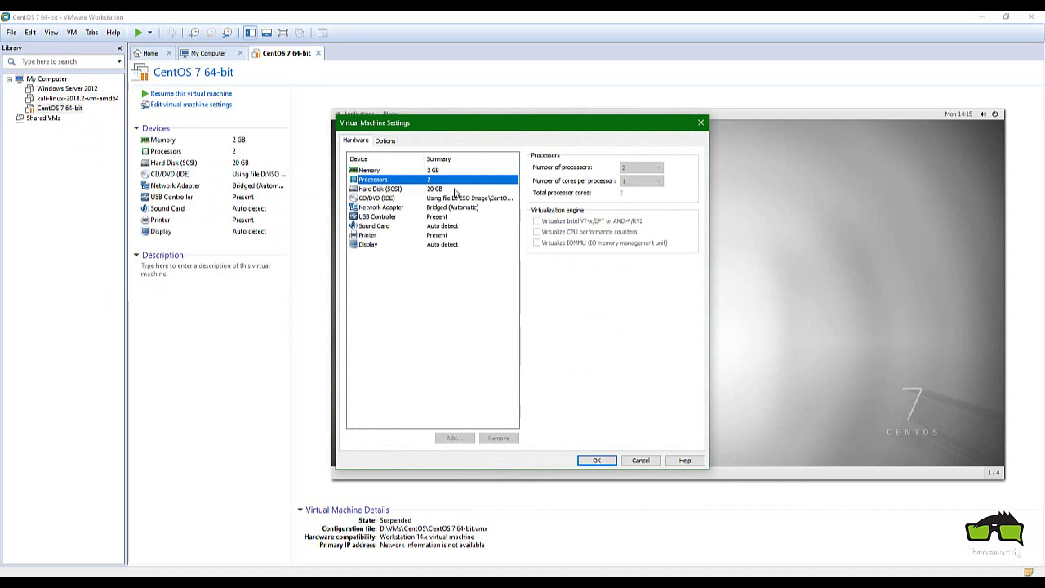
left_click(391, 189)
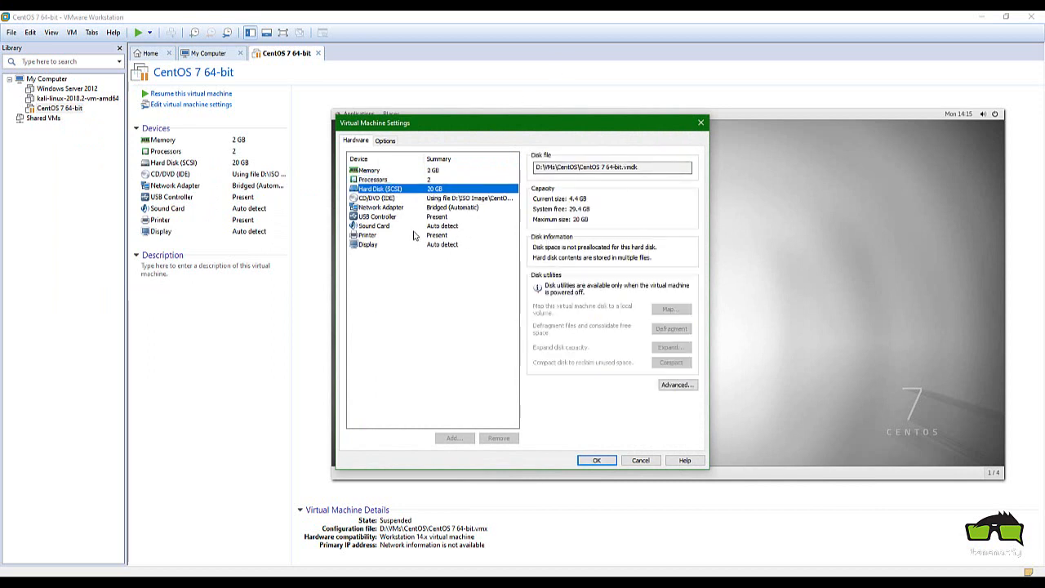
left_click(400, 198)
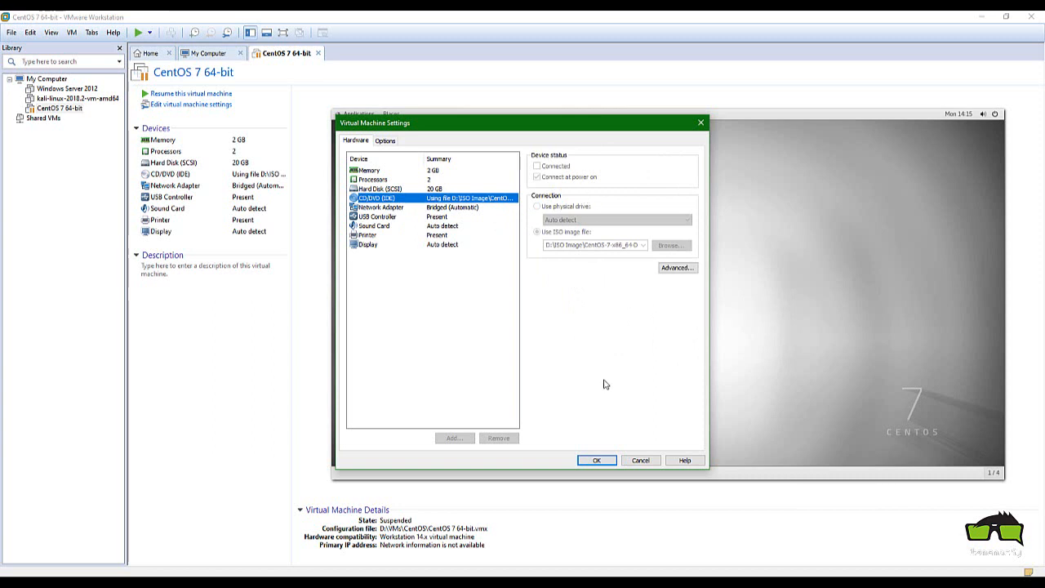
left_click(596, 460)
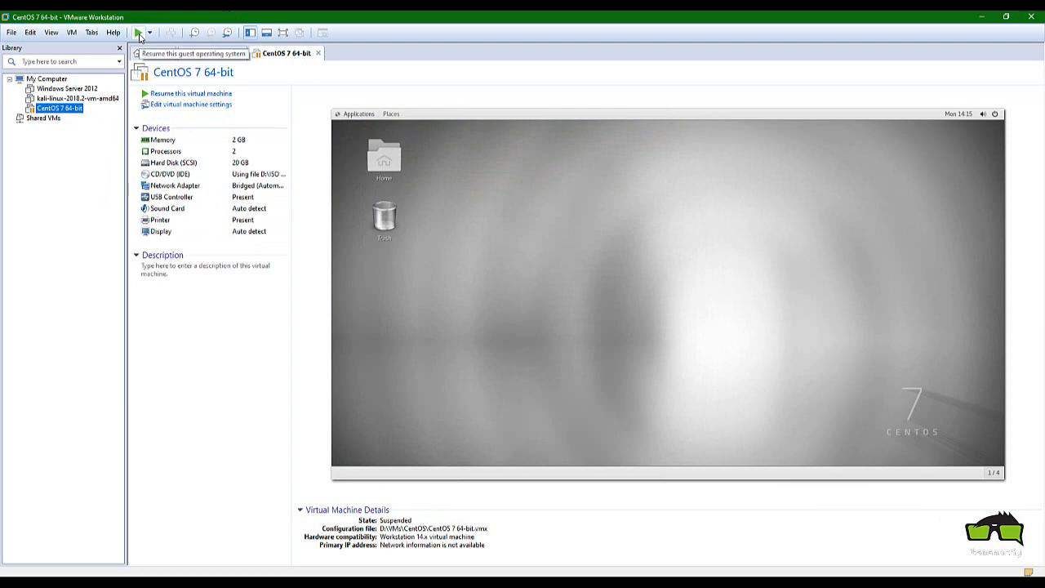
Resume the suspended CentOS 7 64-bit VM and briefly check its Applications menu
left_click(140, 36)
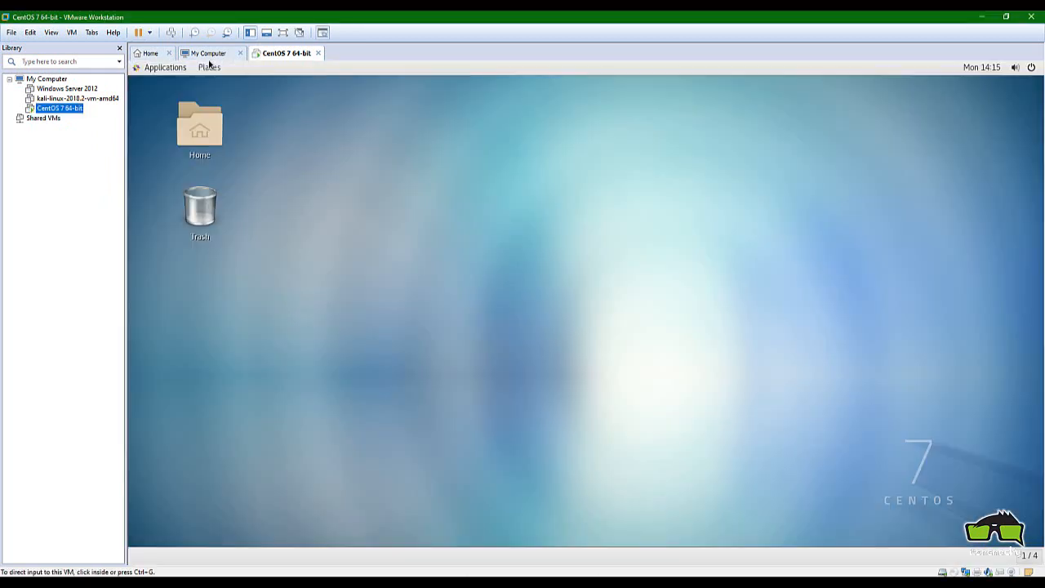
left_click(285, 293)
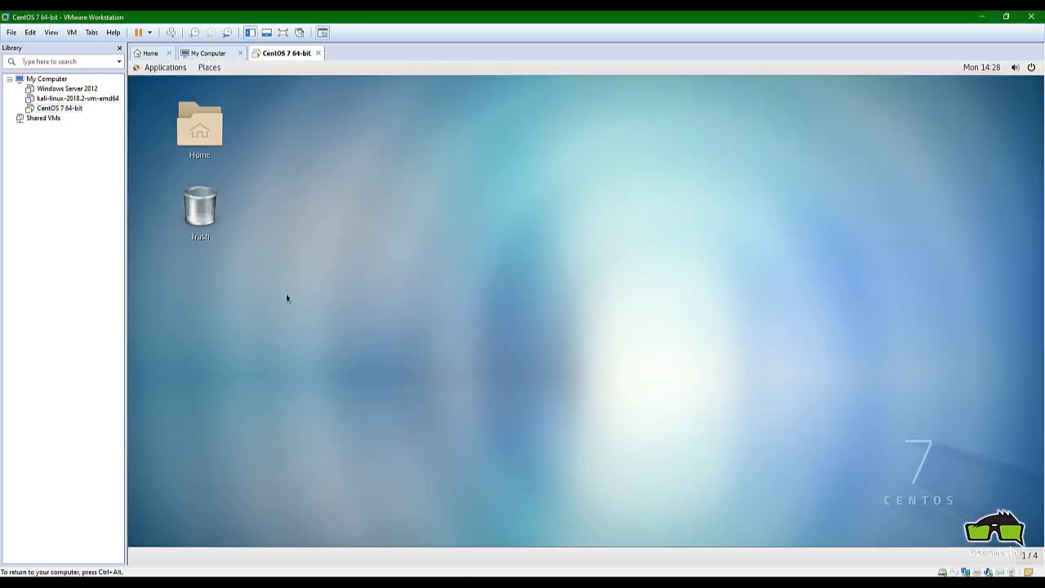
left_click(164, 71)
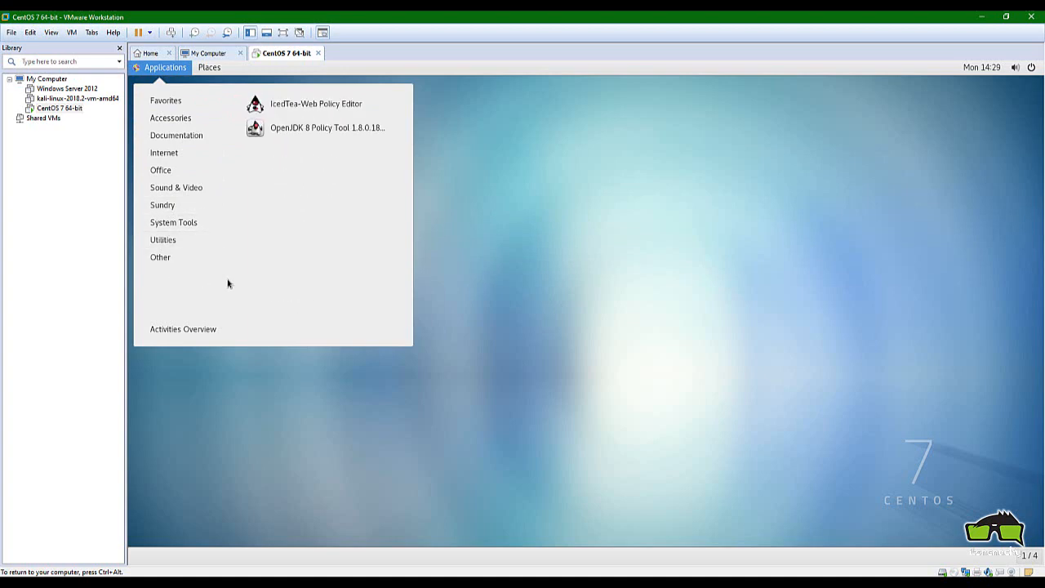
left_click(613, 267)
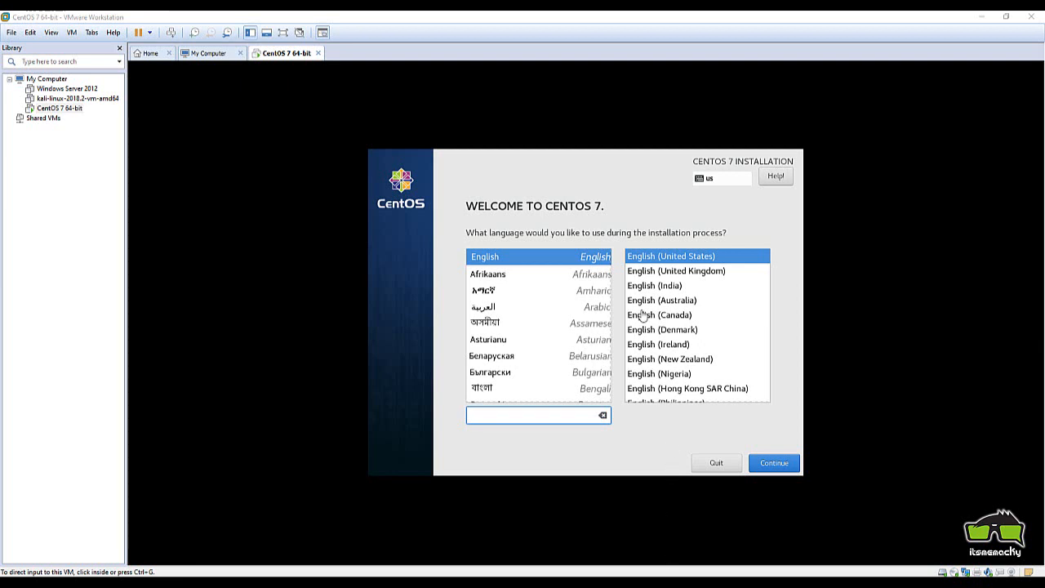
Continue with English (United States) and go to the installer's Date & Time page
left_click(644, 259)
left_click(782, 465)
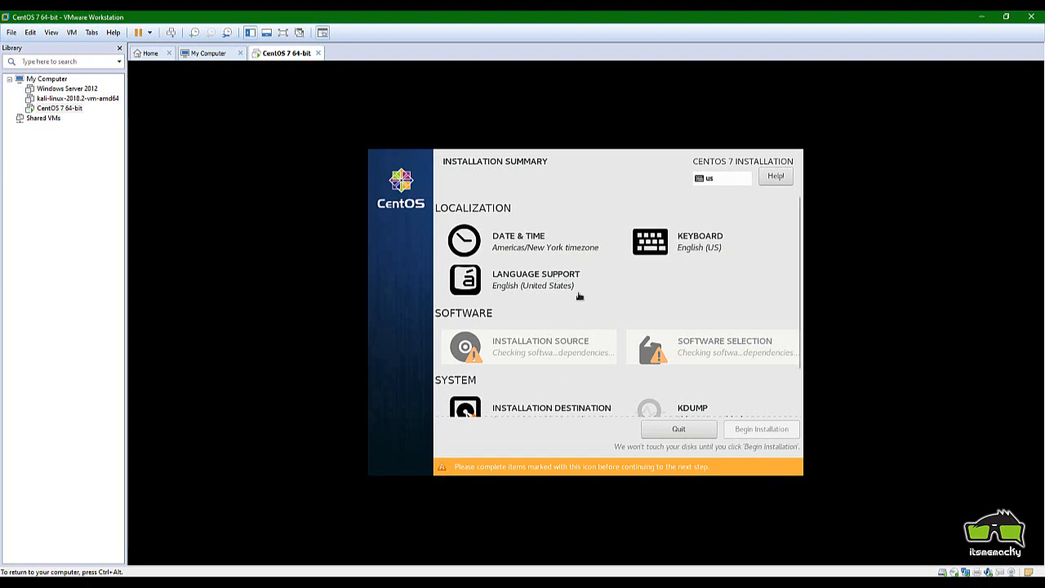
left_click(488, 241)
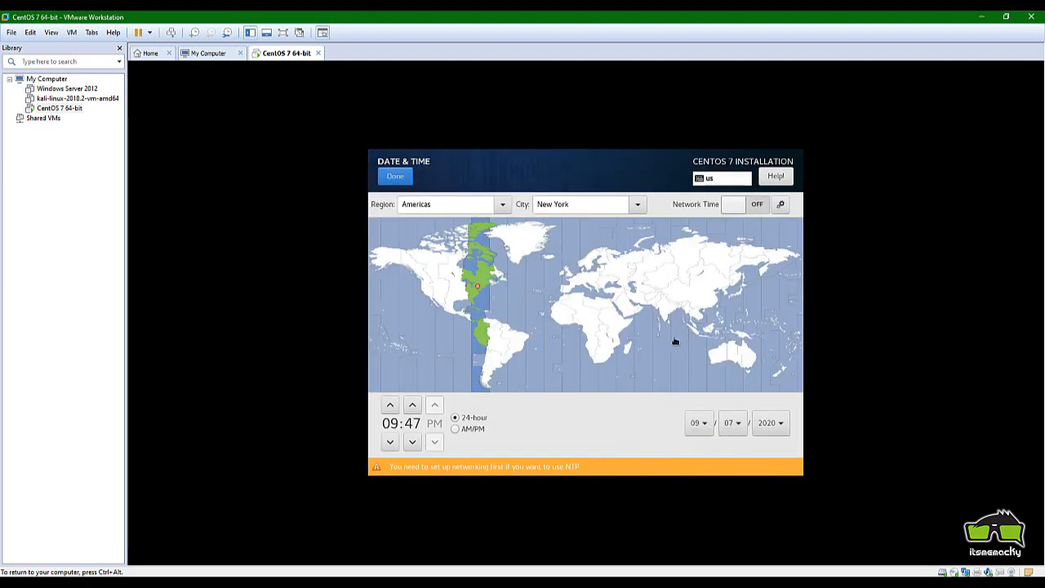
Pick Asia/Manila on the map and set a 12-hour clock to 01:48 PM
left_click(718, 320)
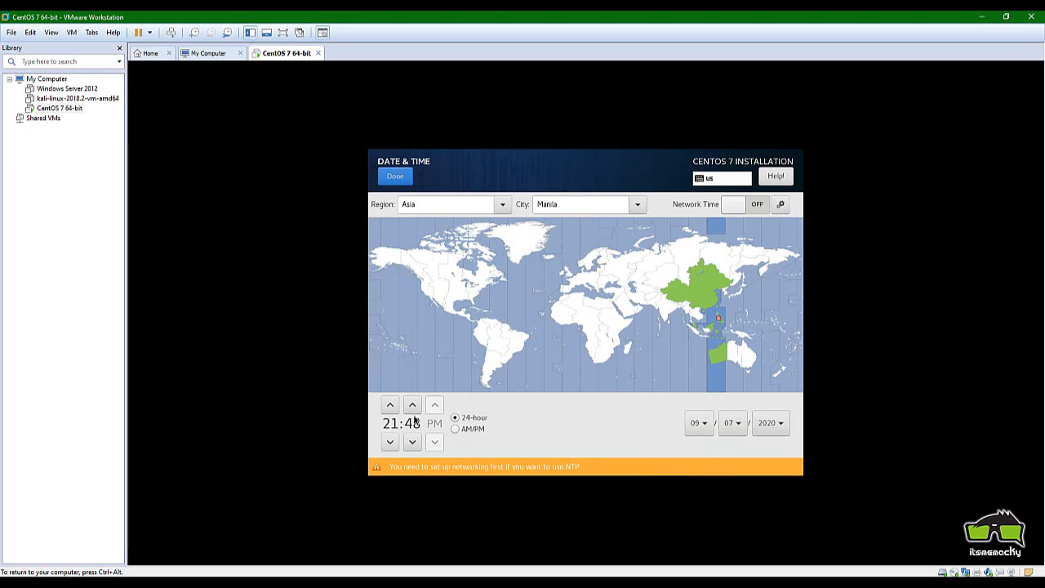
left_click(454, 430)
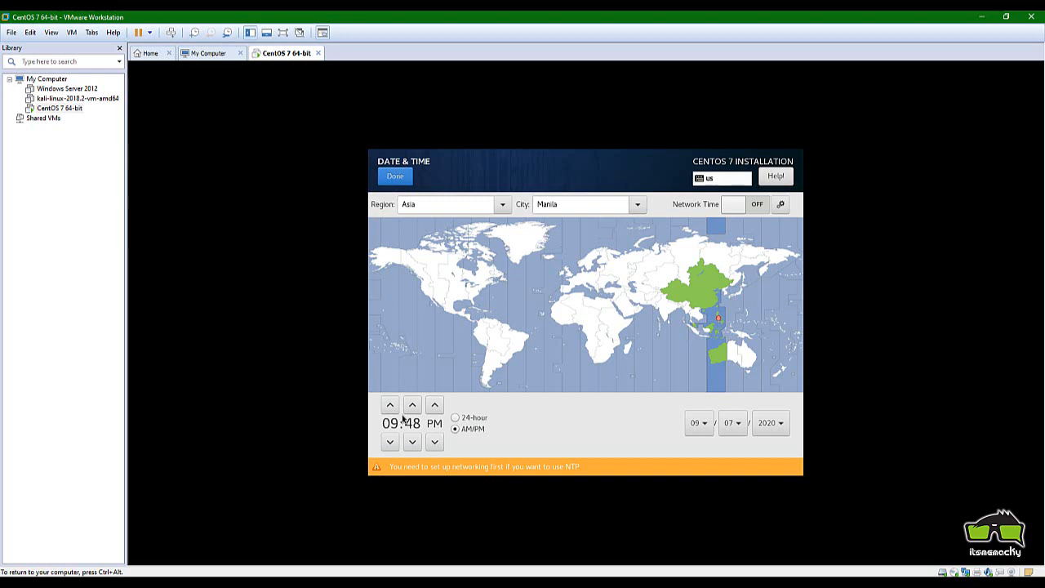
left_click(396, 411)
left_click(391, 405)
left_click(391, 406)
left_click(391, 405)
left_click(391, 441)
left_click(391, 441)
left_click(433, 441)
Confirm the Asia/Manila date and time, then go to Software Selection
left_click(399, 178)
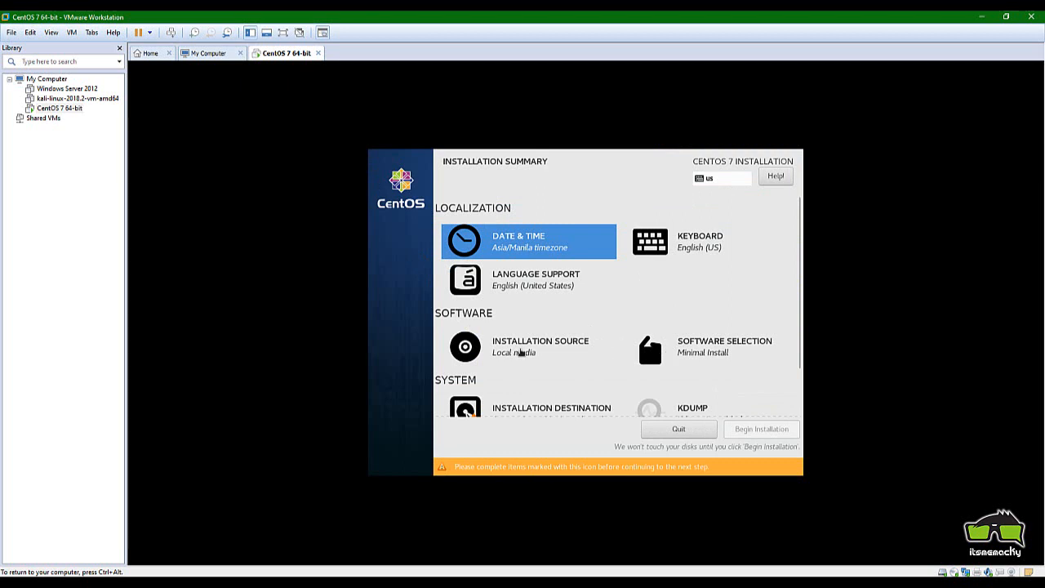
left_click(684, 341)
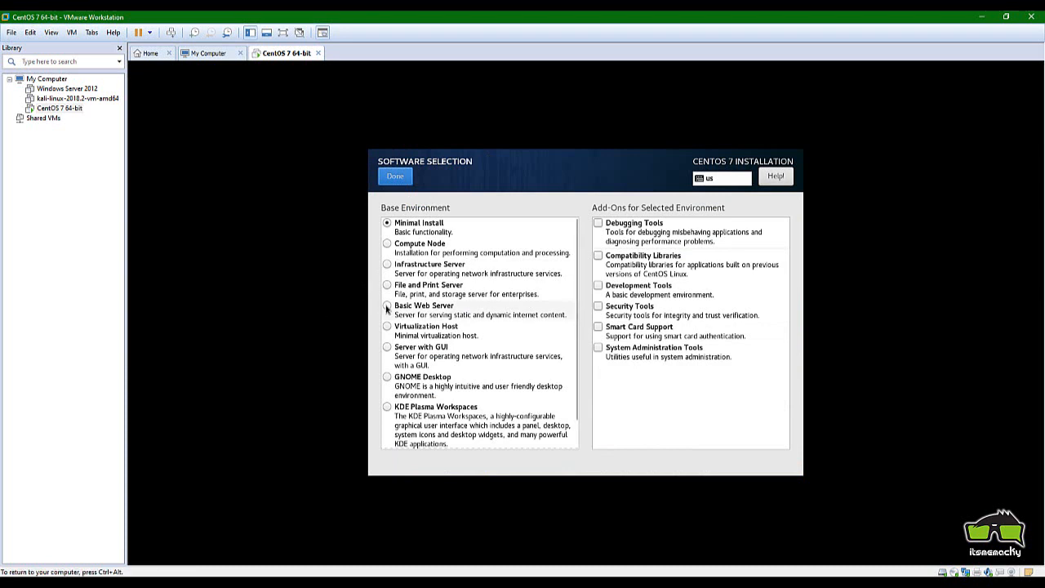
Choose Server with GUI and tick the Backup Server, FTP Server and File and Storage Server add-ons
left_click(387, 347)
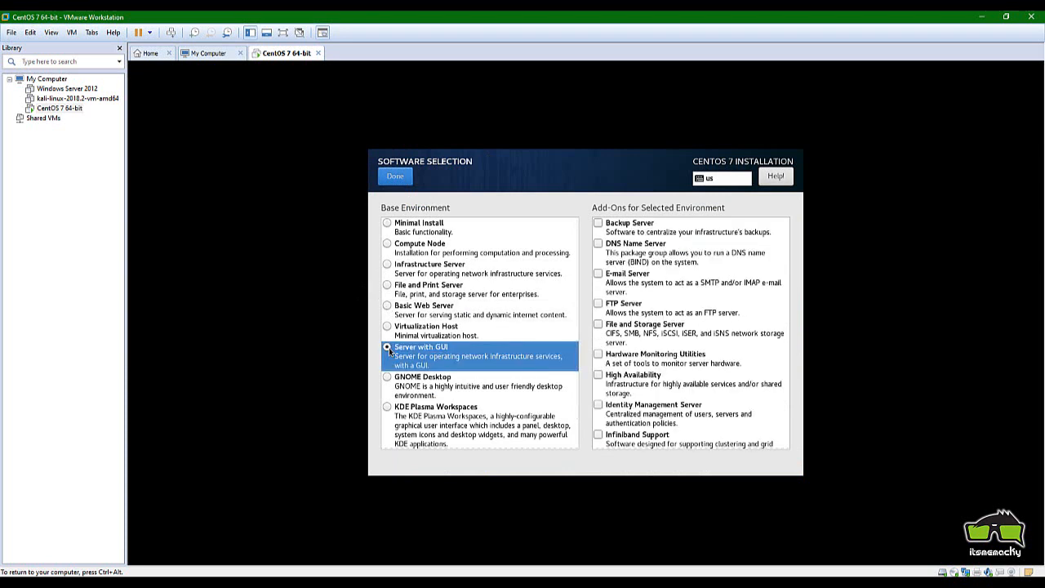
left_click(595, 225)
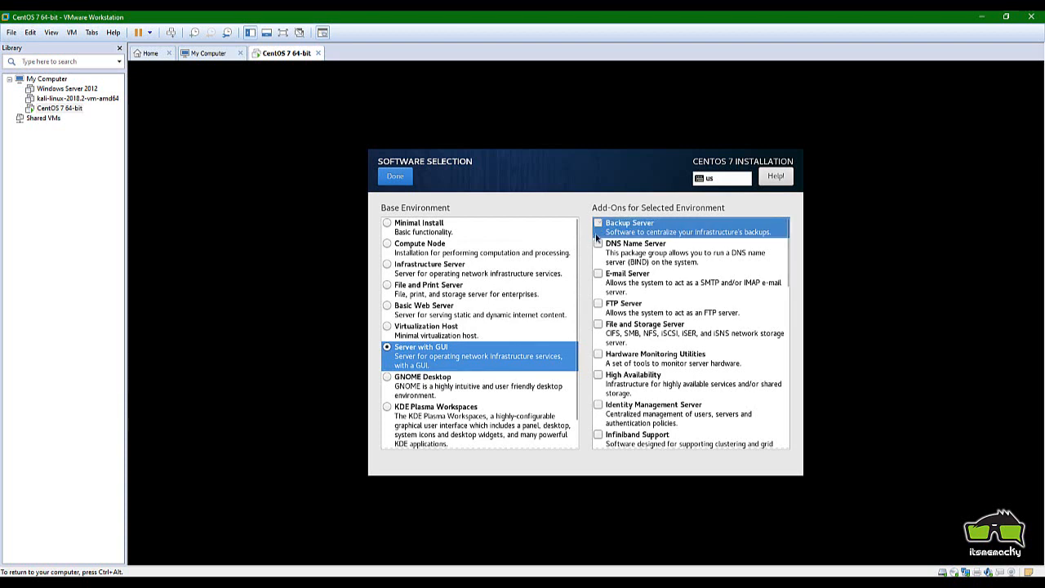
left_click(598, 304)
left_click(598, 325)
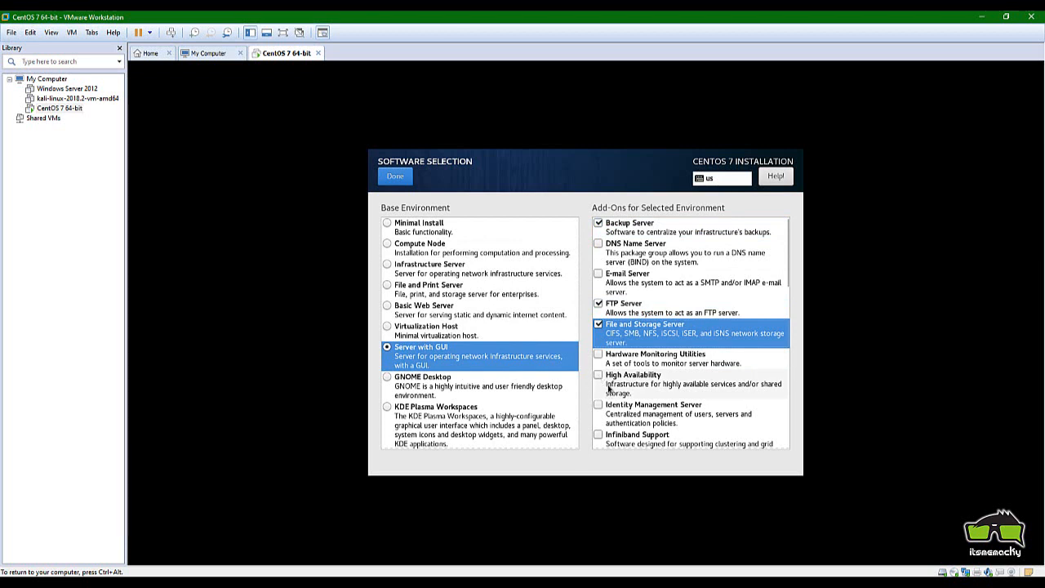
Further down the list, tick PostgreSQL Database Server, Print Server and Remote Management for Linux
scroll(672, 332, "down", 3)
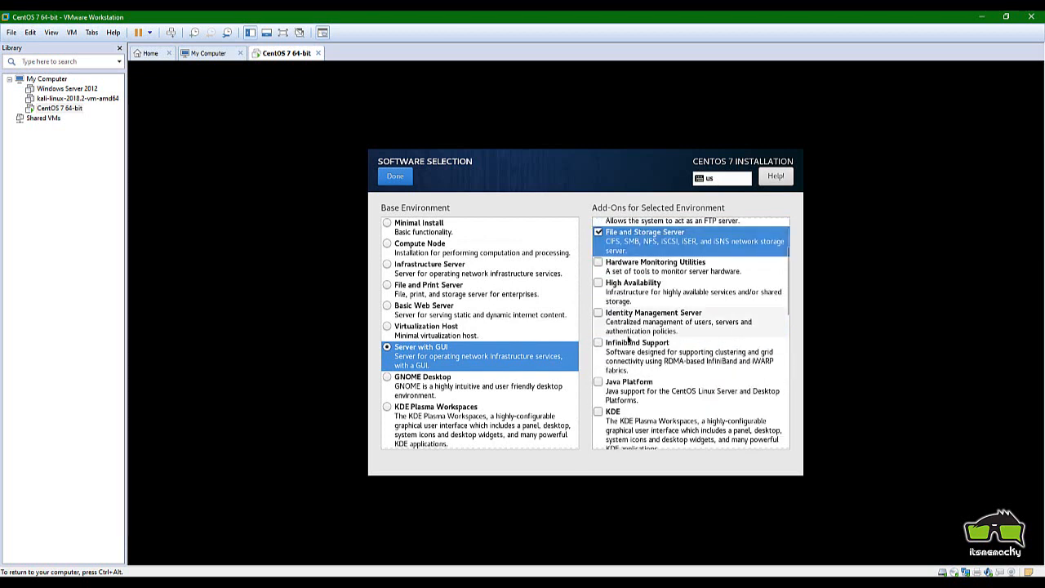
scroll(629, 338, "down", 2)
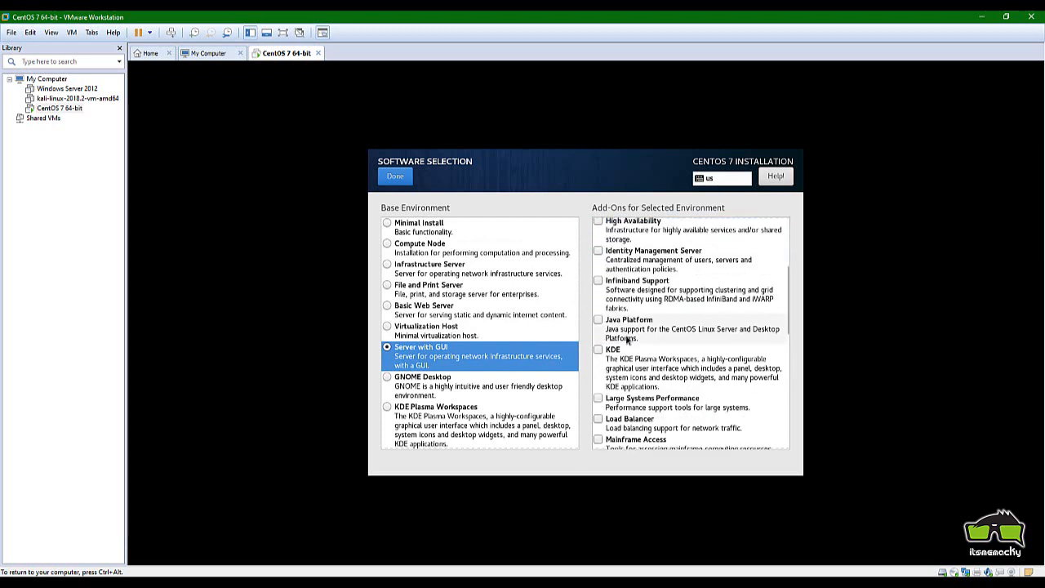
scroll(628, 338, "down", 1)
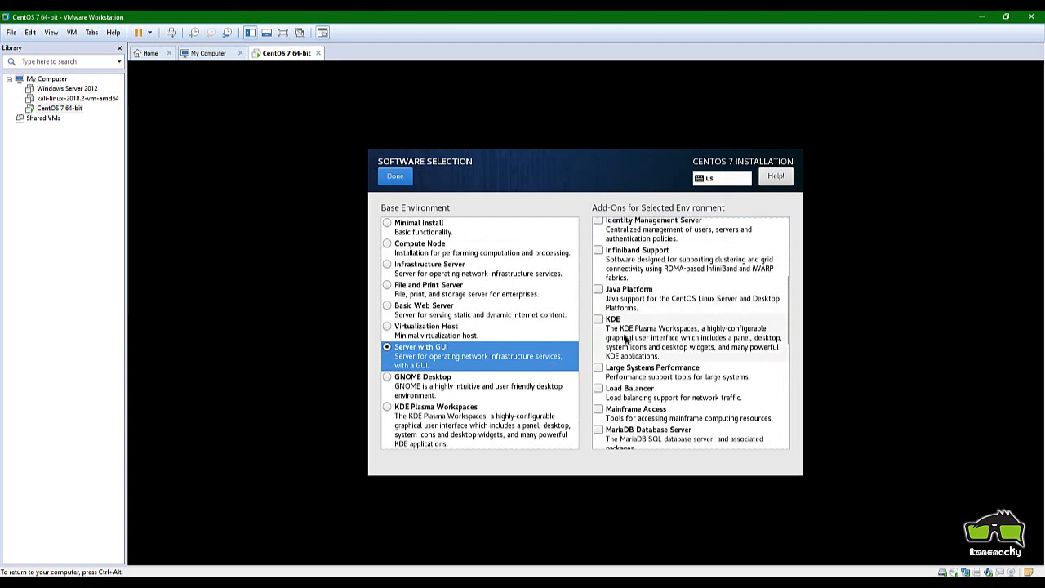
scroll(627, 339, "down", 2)
scroll(619, 356, "down", 2)
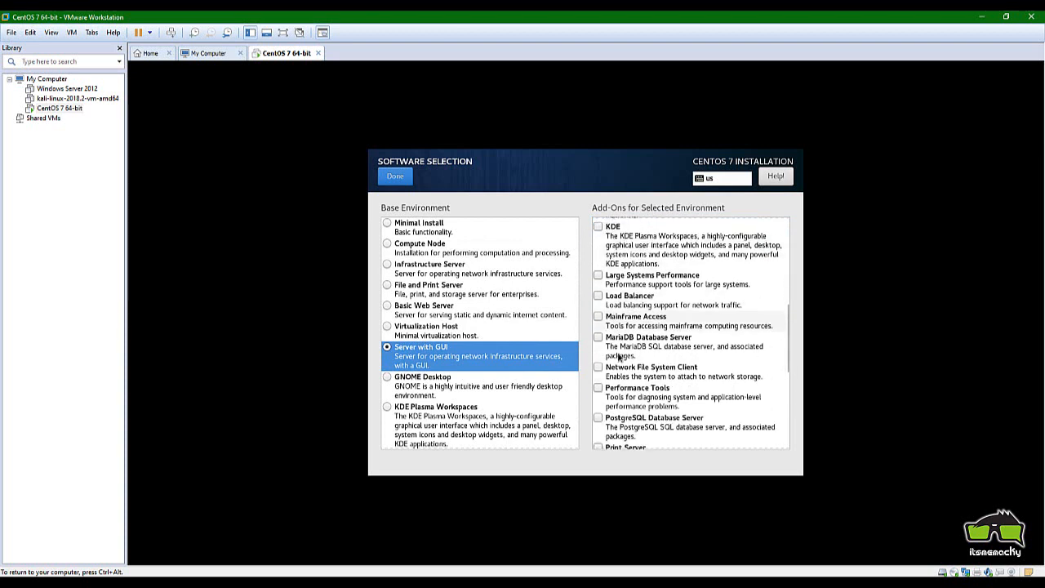
left_click(598, 387)
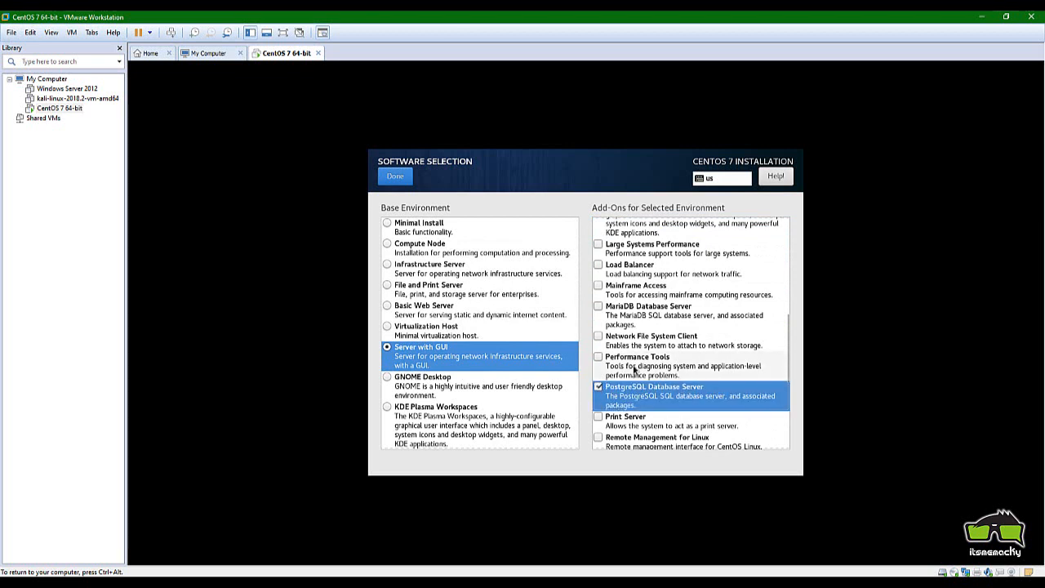
scroll(601, 390, "down", 1)
left_click(600, 387)
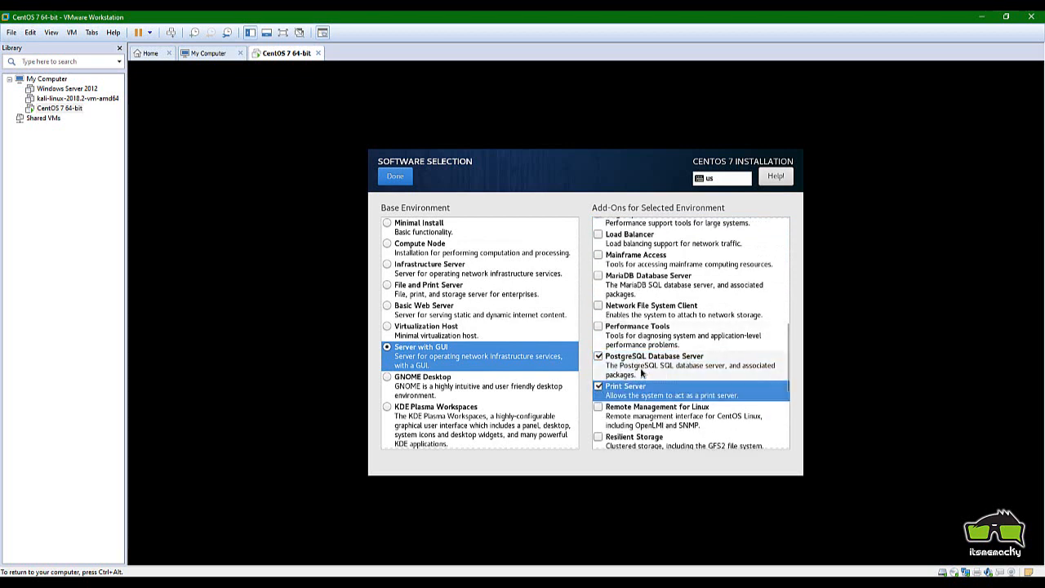
left_click(654, 403)
scroll(654, 403, "down", 2)
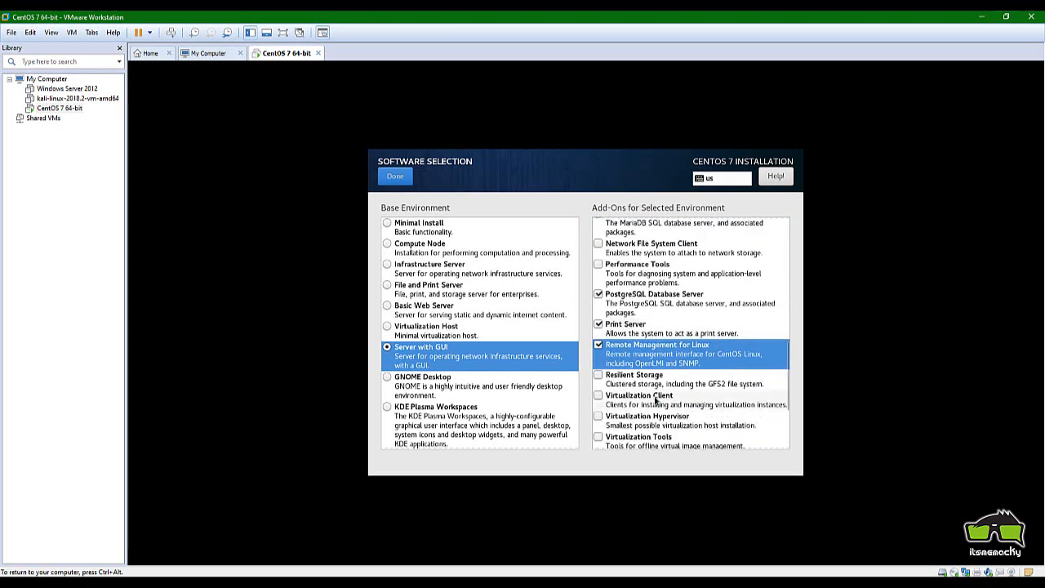
scroll(598, 383, "down", 1)
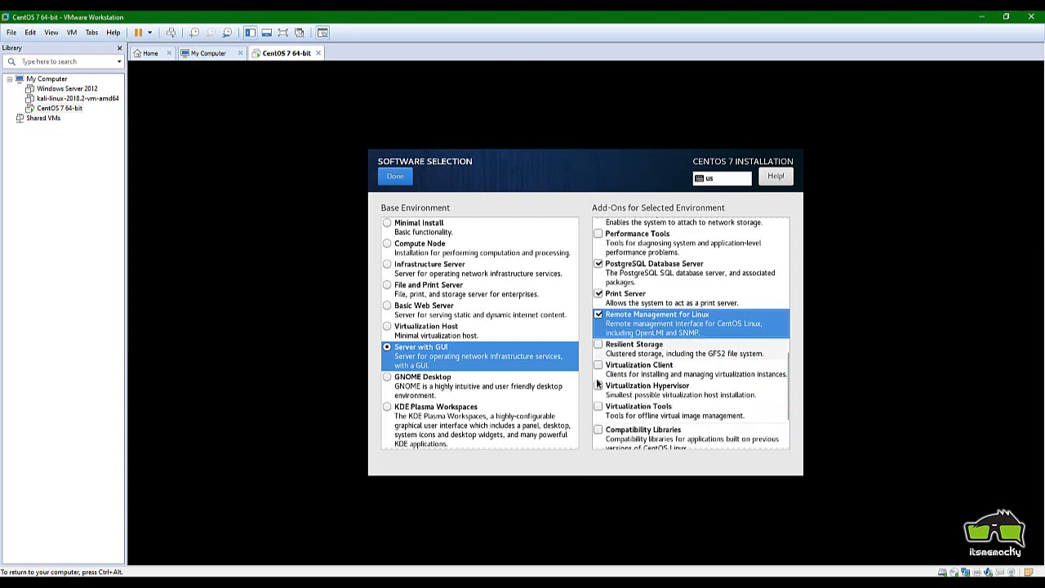
scroll(597, 384, "down", 1)
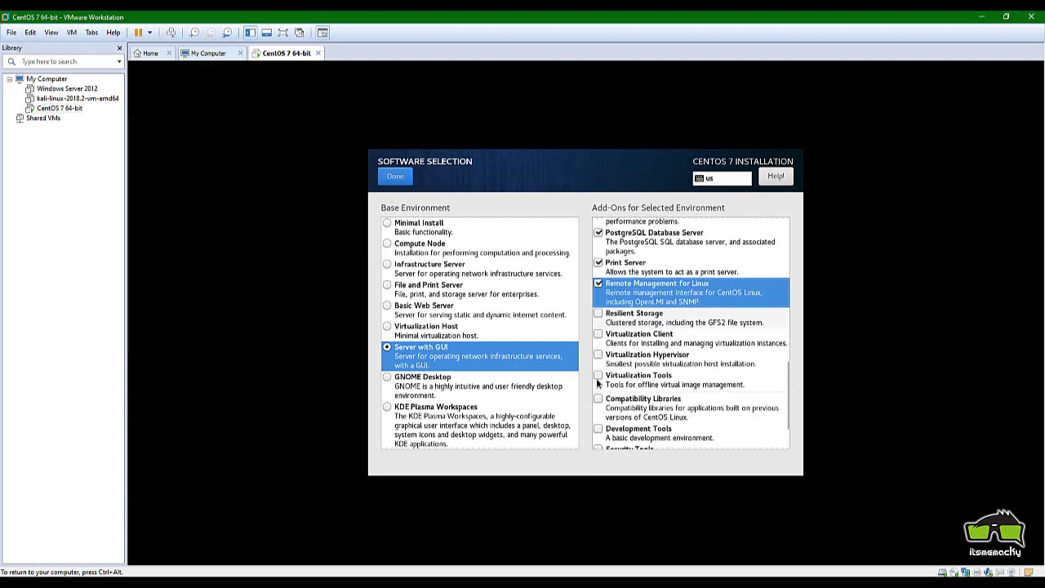
scroll(597, 383, "down", 2)
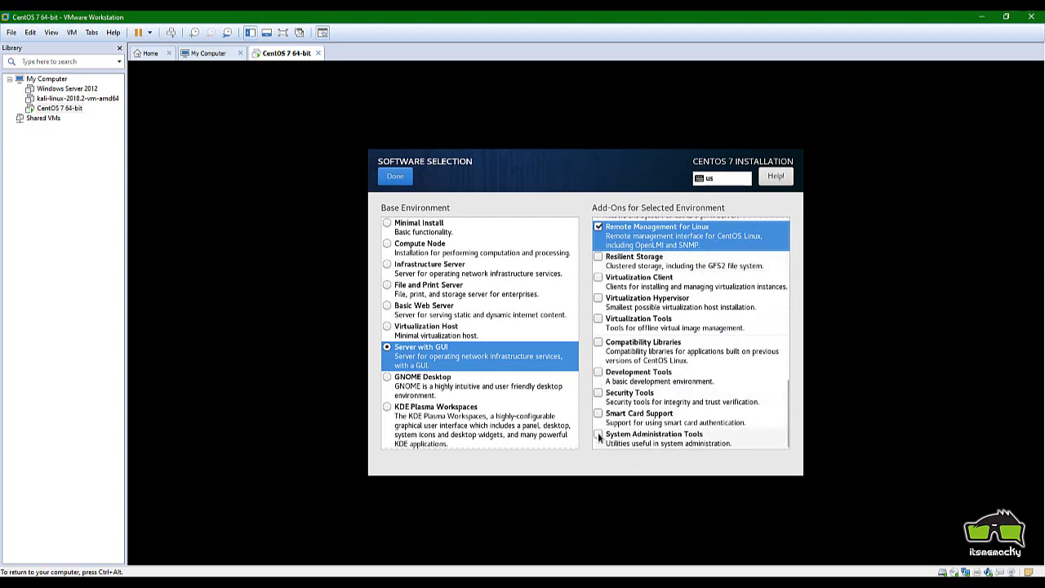
scroll(598, 438, "up", 8)
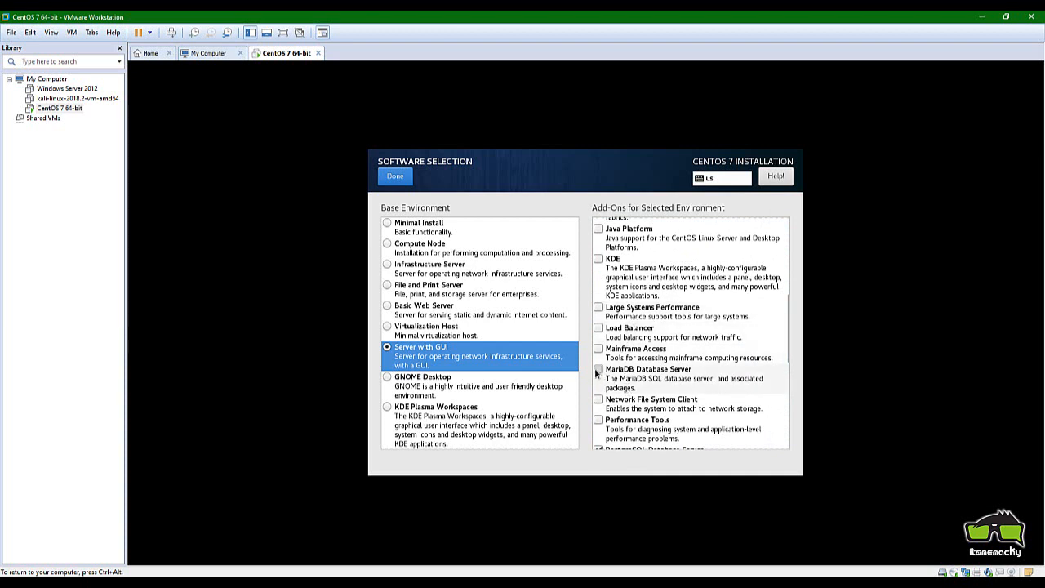
Tick the MariaDB Database Server, DNS Name Server and Hardware Monitoring Utilities add-ons and confirm the selection
left_click(597, 369)
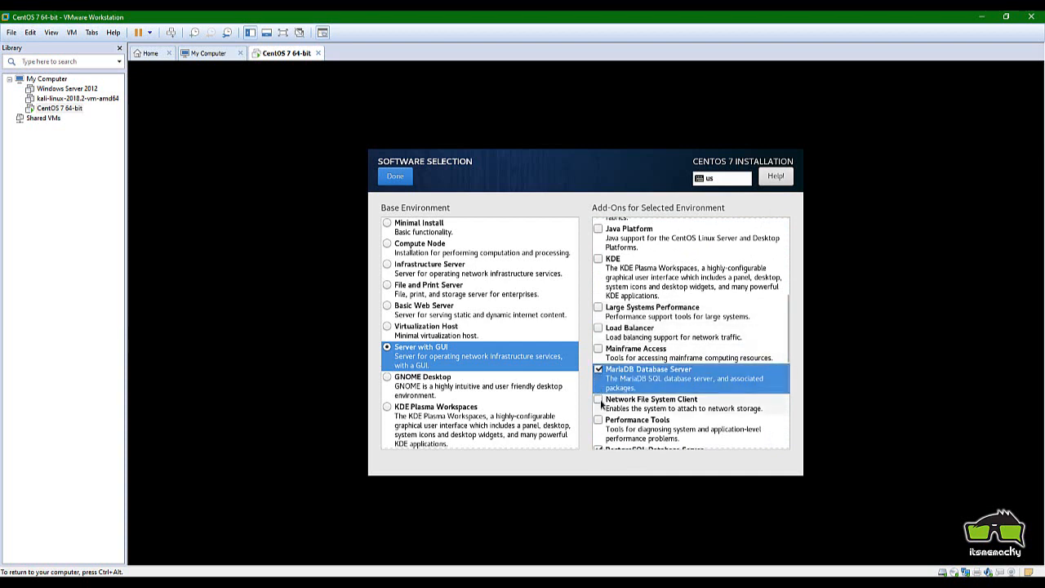
scroll(626, 323, "up", 3)
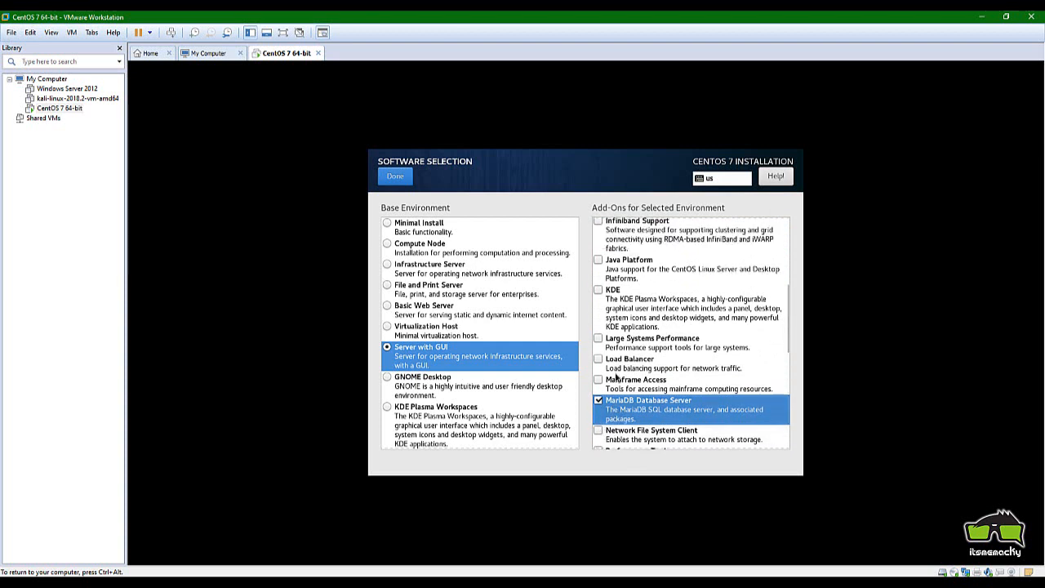
scroll(625, 322, "up", 2)
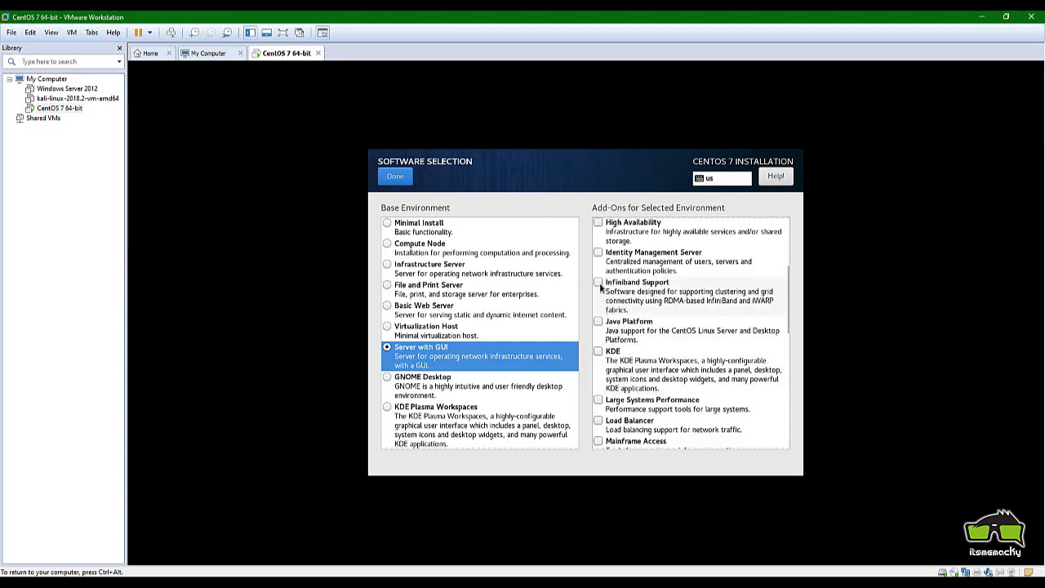
scroll(600, 279, "up", 2)
scroll(599, 278, "up", 4)
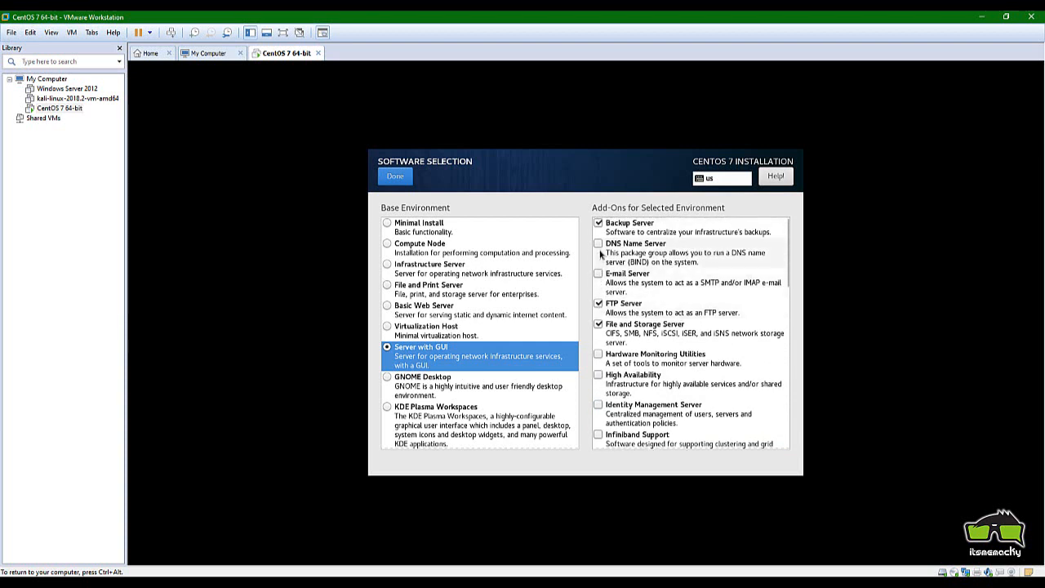
left_click(601, 249)
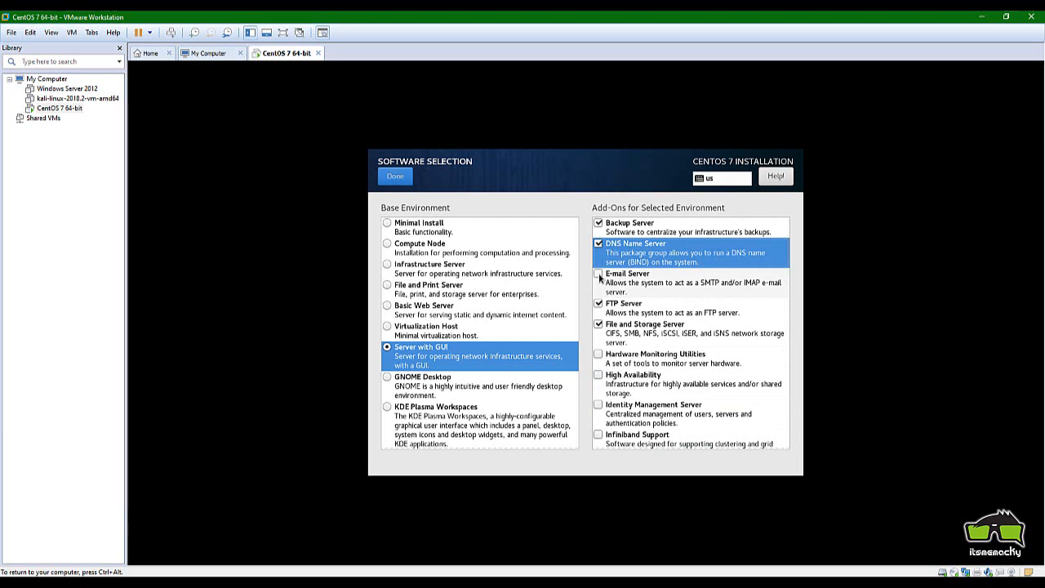
left_click(597, 357)
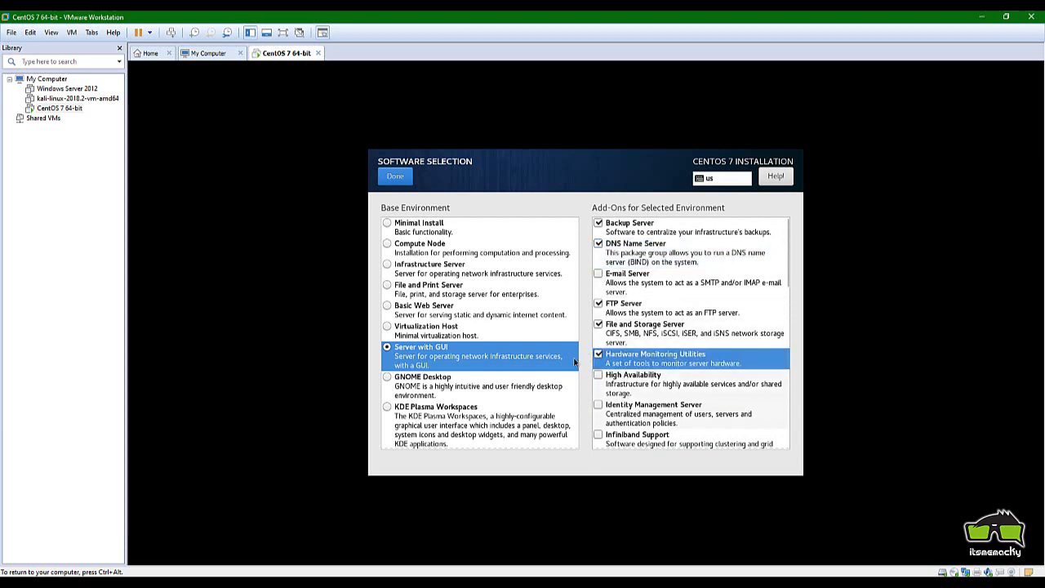
left_click(396, 177)
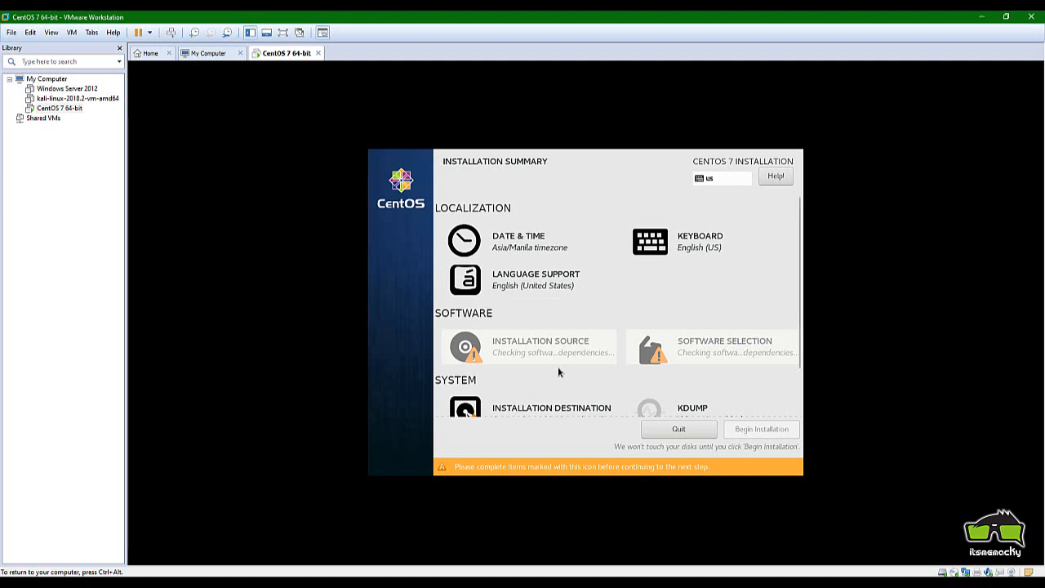
Select the 20 GiB sda disk as the install target with automatic partitioning
scroll(558, 375, "down", 2)
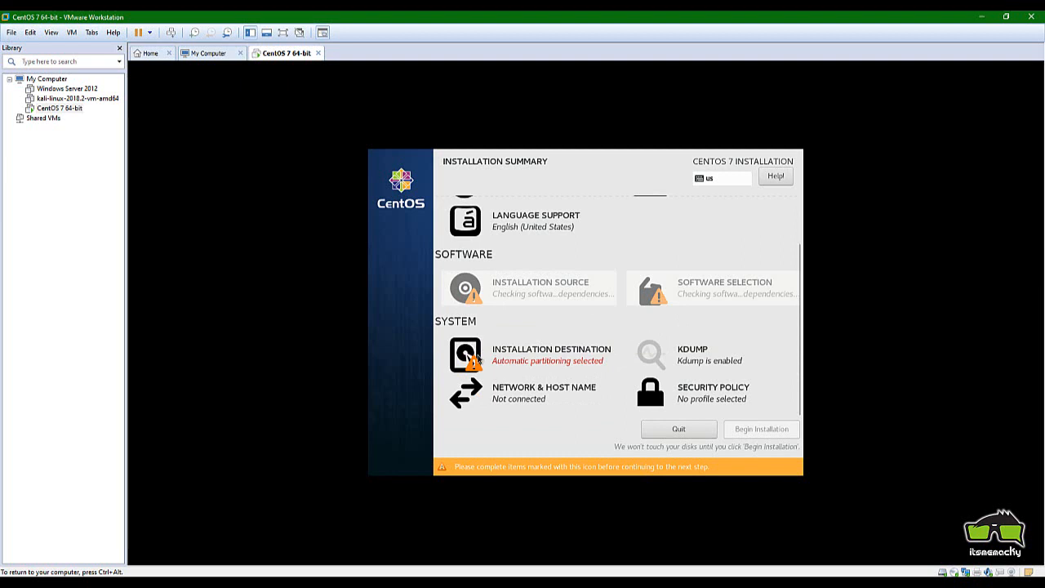
left_click(477, 356)
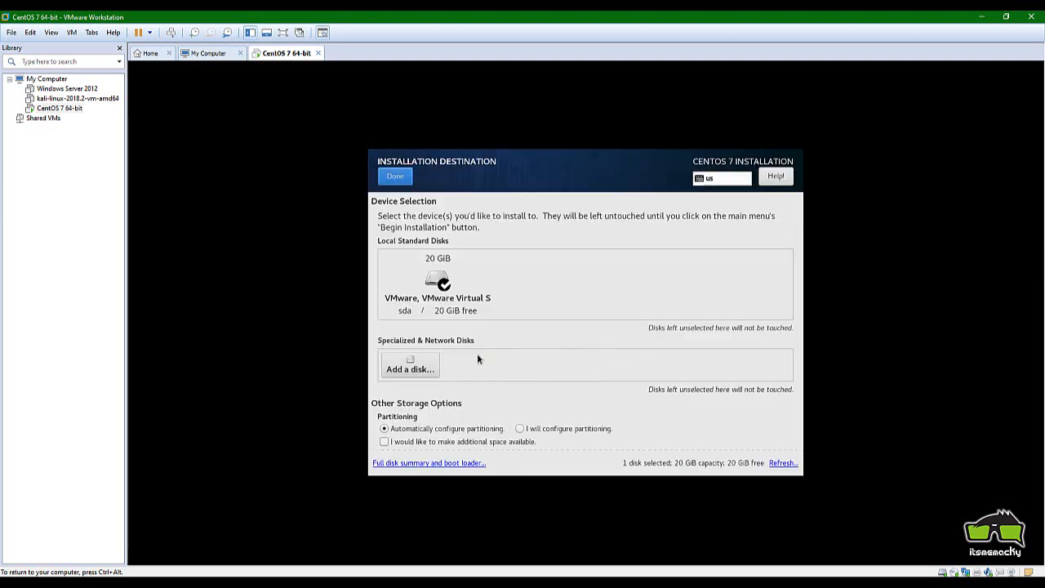
left_click(438, 286)
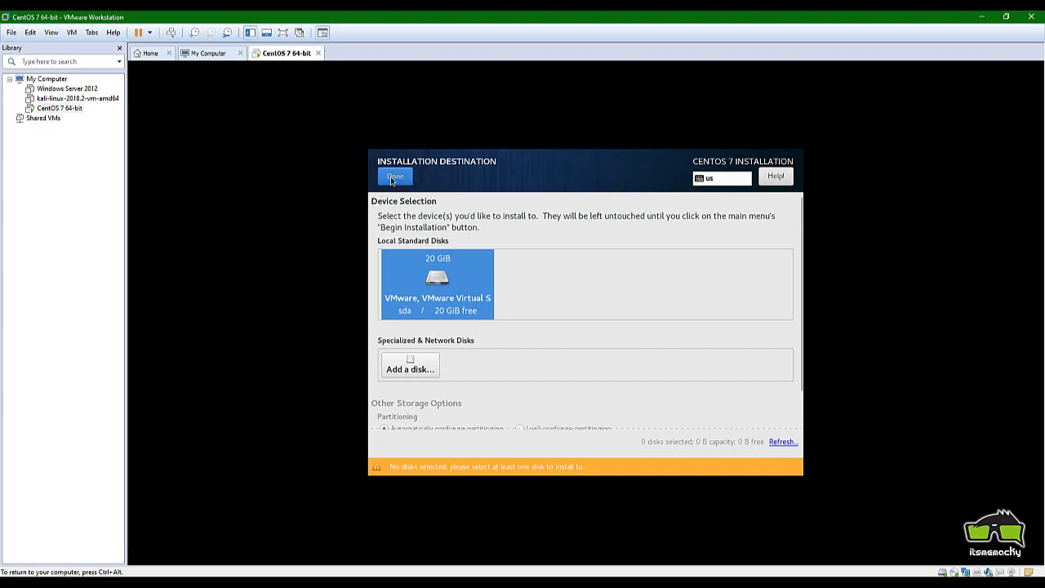
left_click(418, 302)
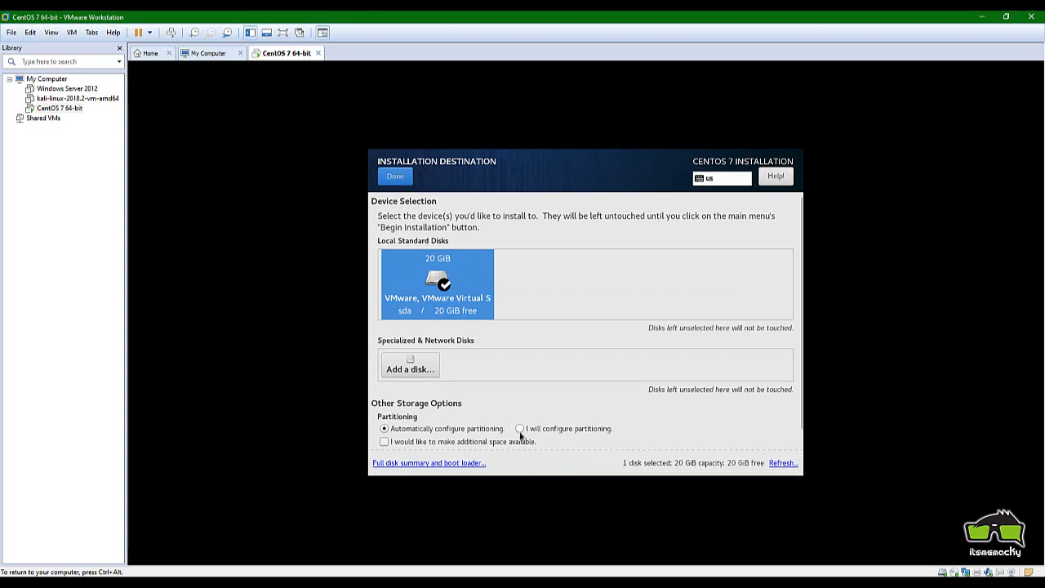
Rescan the attached disks, then return to the Installation Summary and review it
left_click(773, 463)
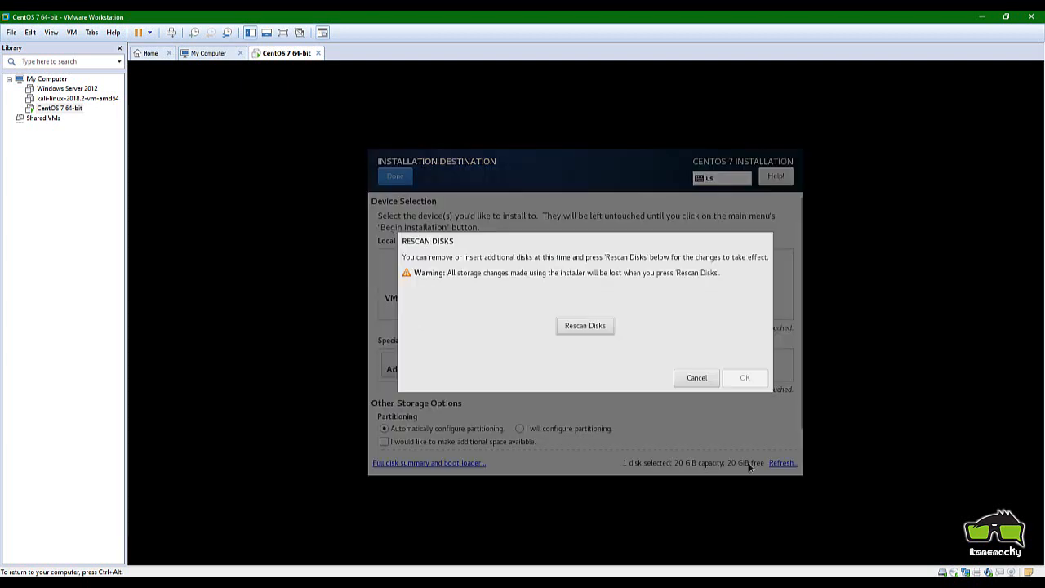
left_click(571, 325)
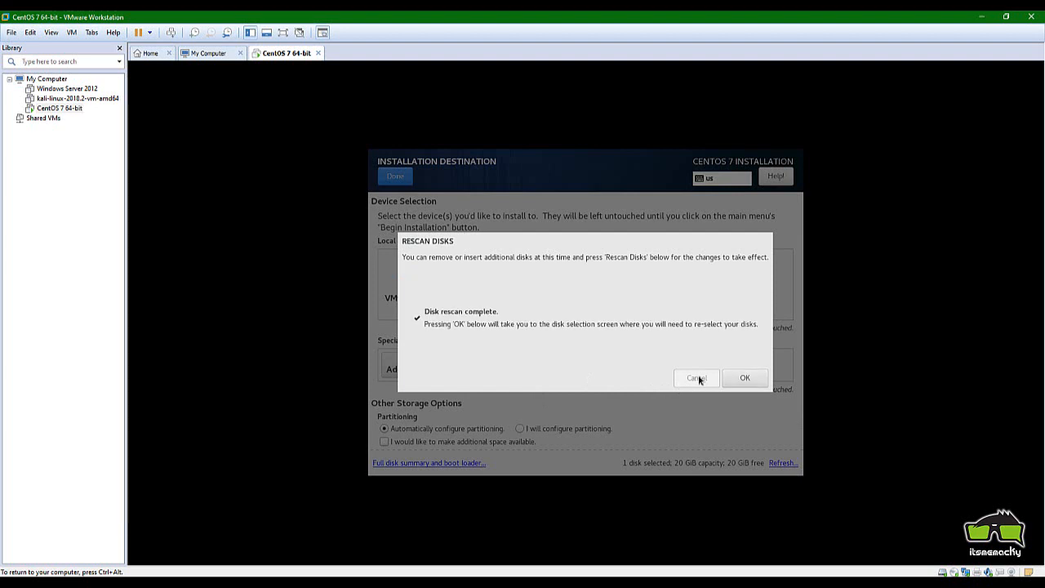
left_click(735, 377)
left_click(394, 176)
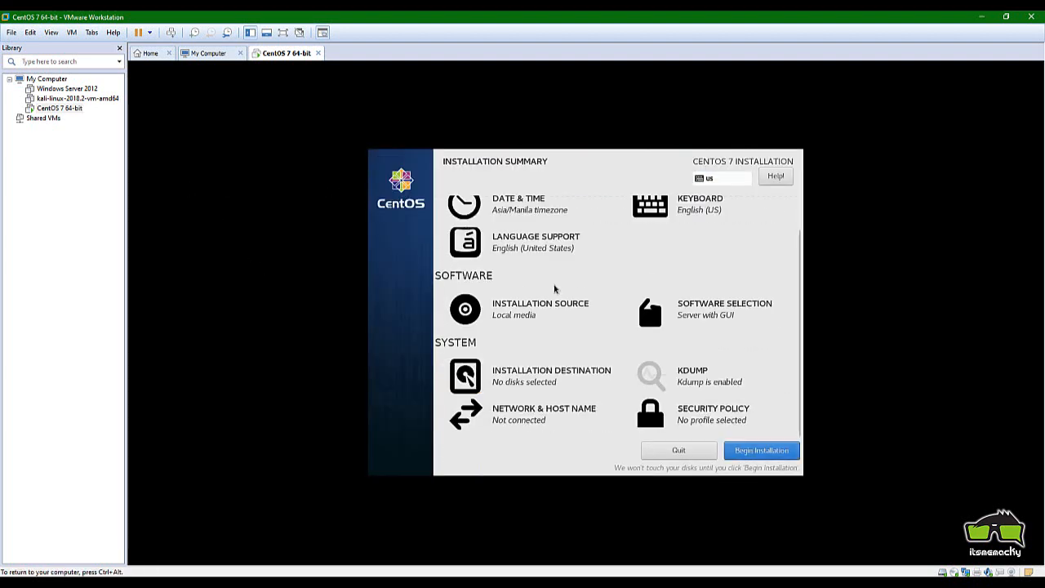
scroll(553, 288, "up", 1)
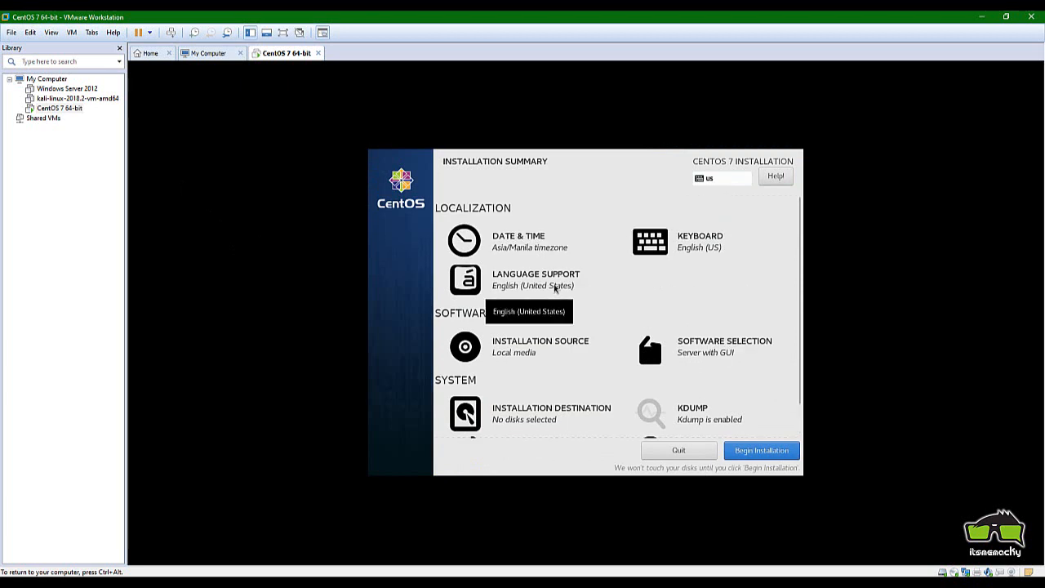
scroll(554, 288, "down", 1)
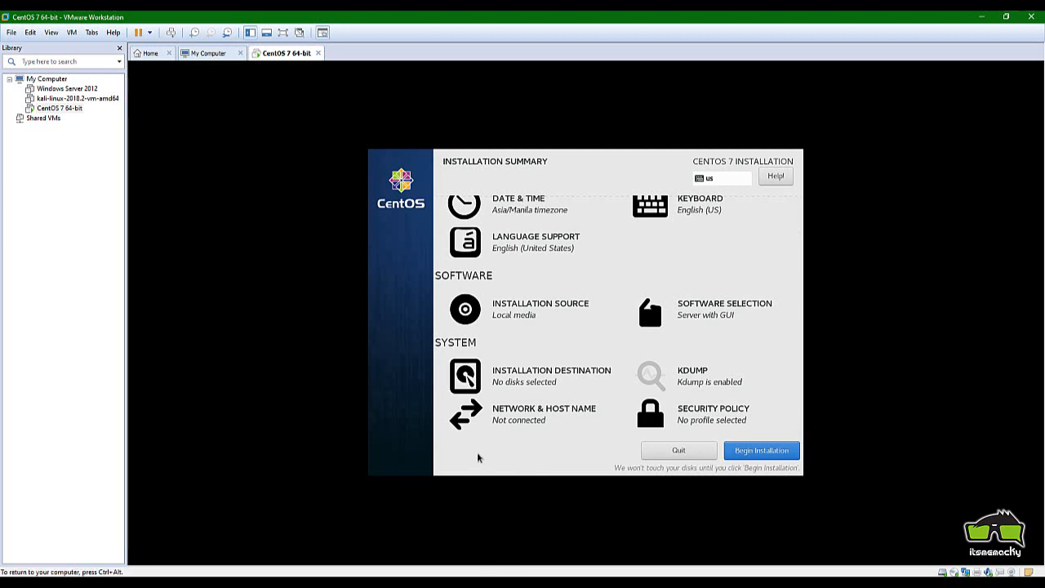
Begin the CentOS installation and enter the new user's full name
left_click(737, 449)
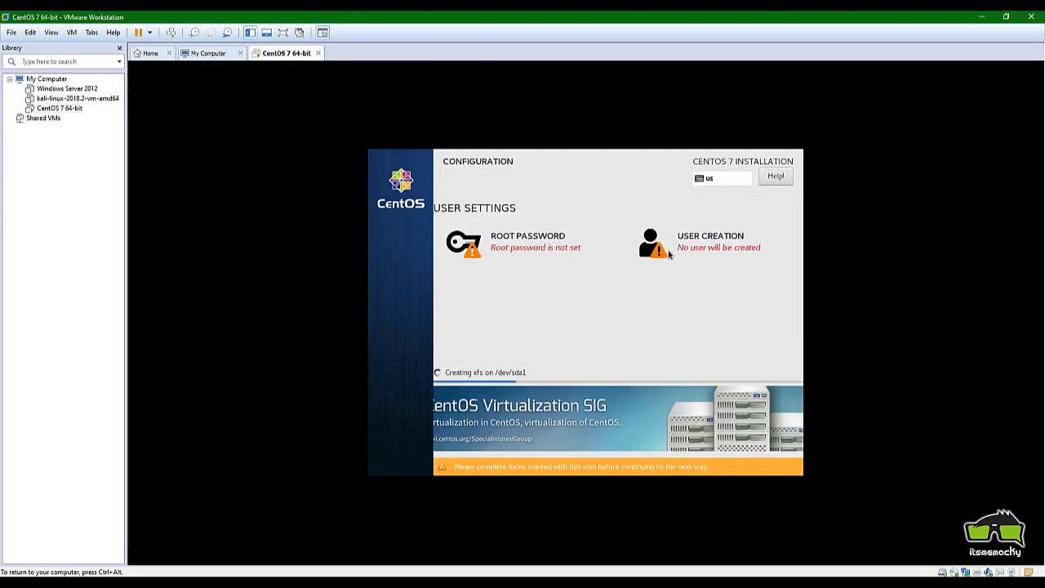
left_click(668, 243)
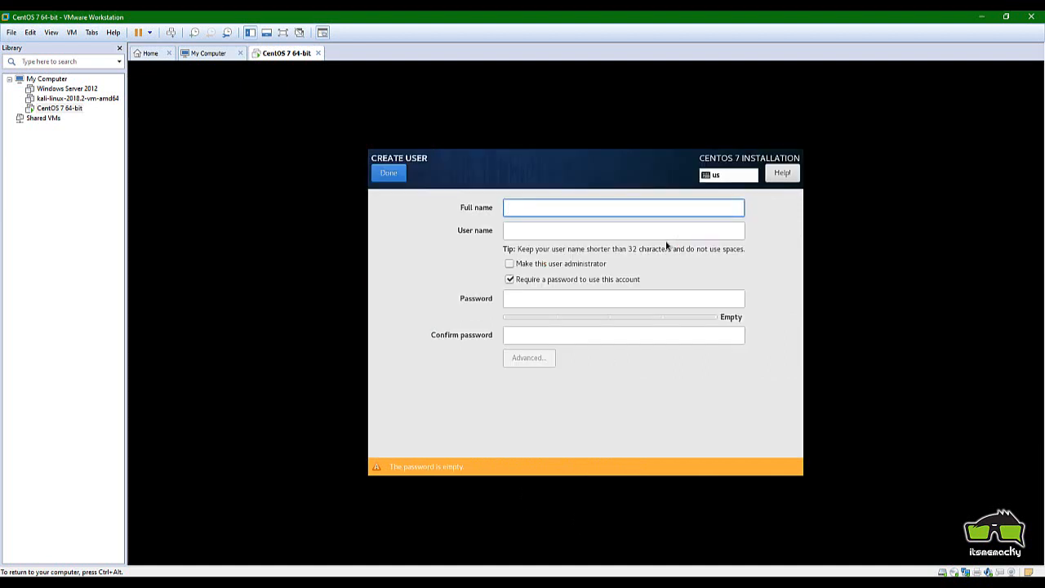
type("John Mark")
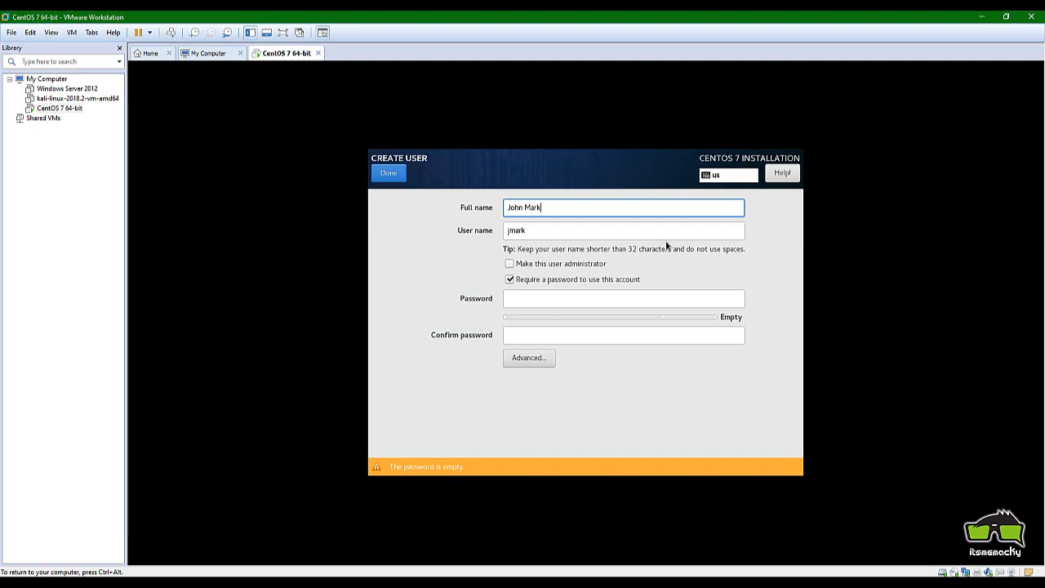
key("Tab")
key("Tab")
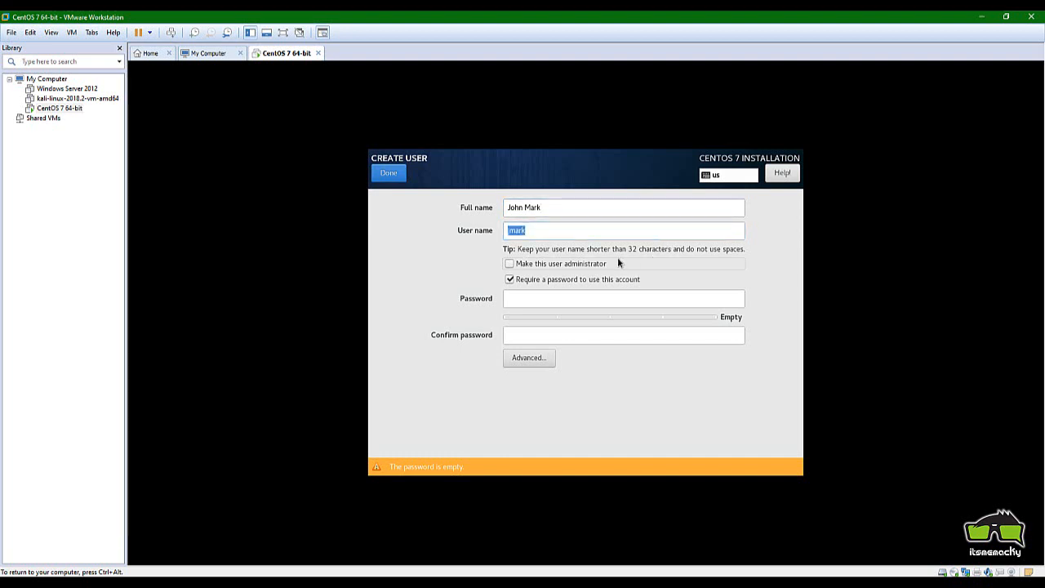
Set and confirm the user's password, make the user an administrator, and accept the short password
left_click(543, 304)
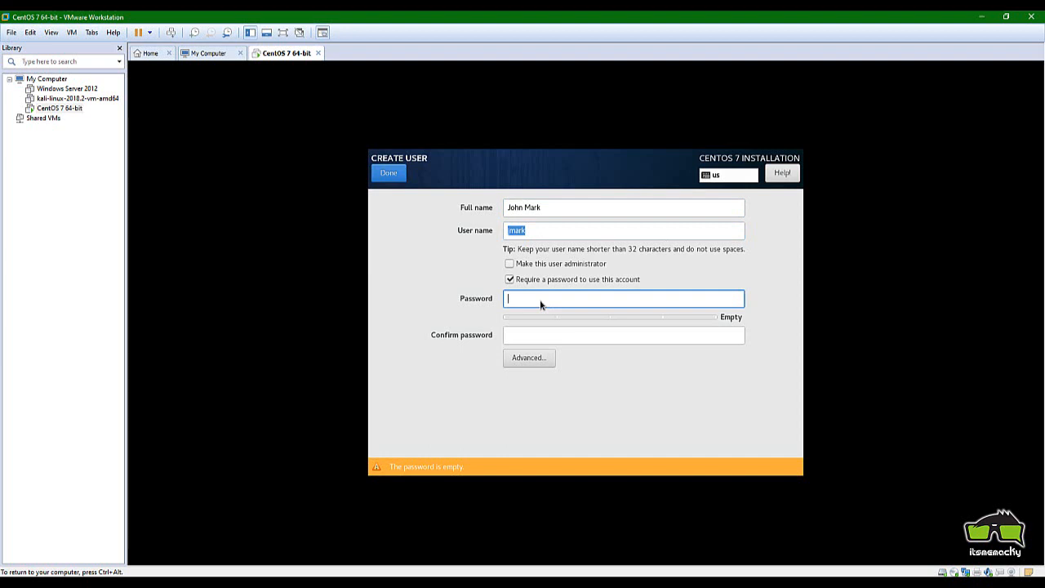
type("1234")
key("Tab")
type("1234")
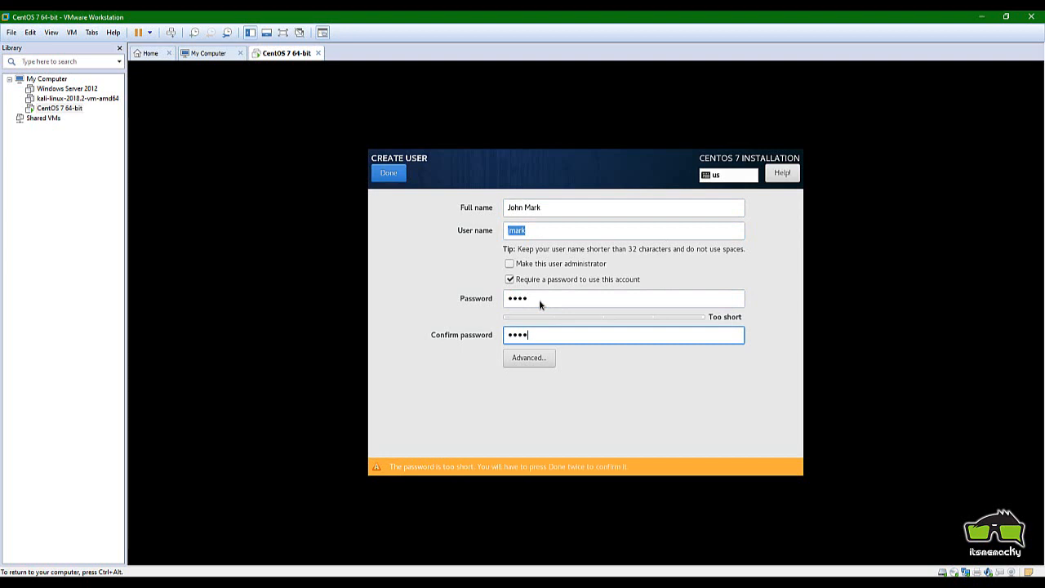
left_click(508, 264)
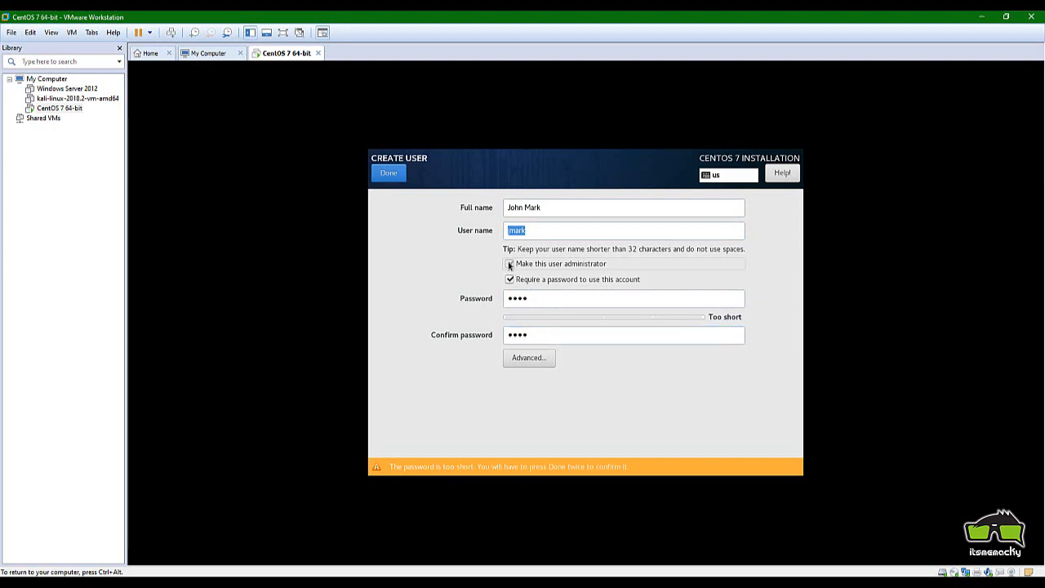
left_click(384, 181)
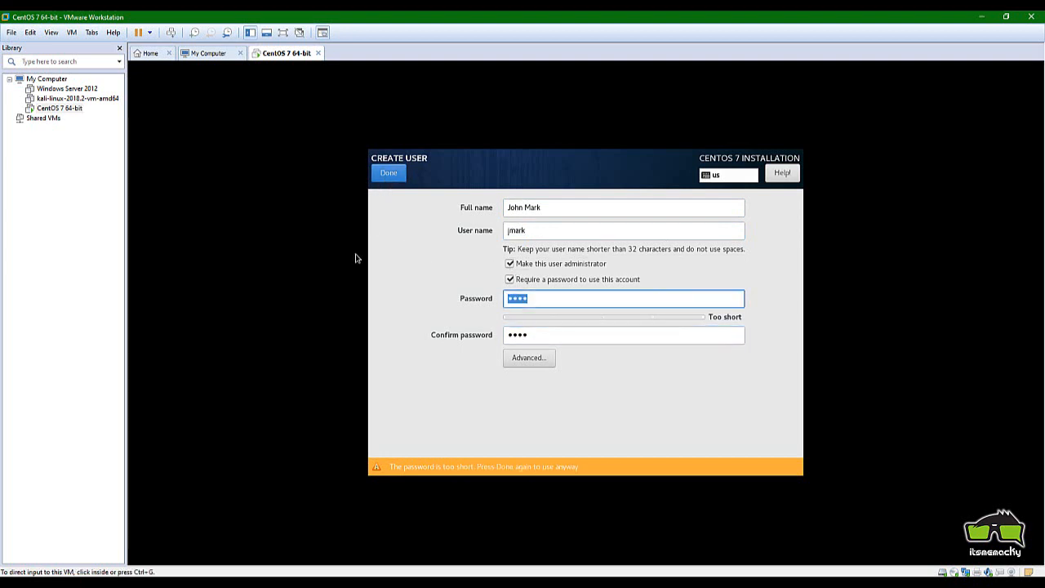
left_click(385, 175)
Enter and confirm the root password, accepting it despite the short-password warning
left_click(506, 239)
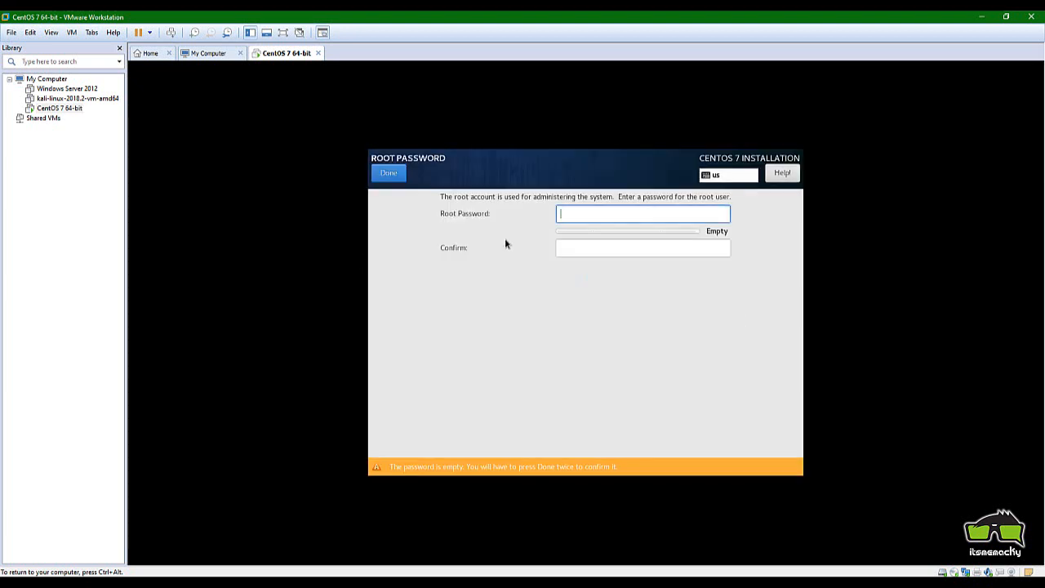
type("root")
key("Tab")
type("root")
left_click(387, 174)
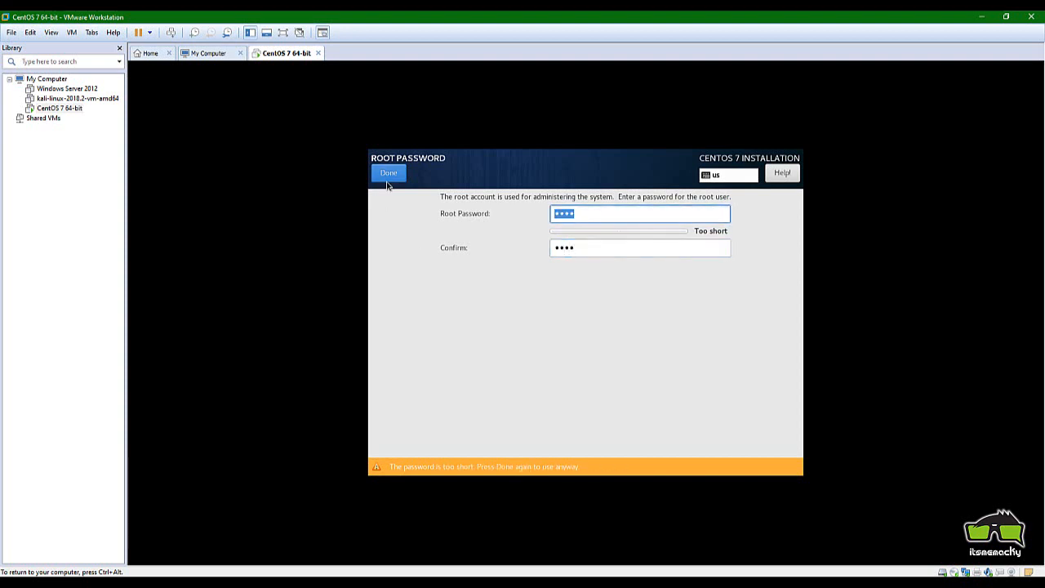
left_click(386, 176)
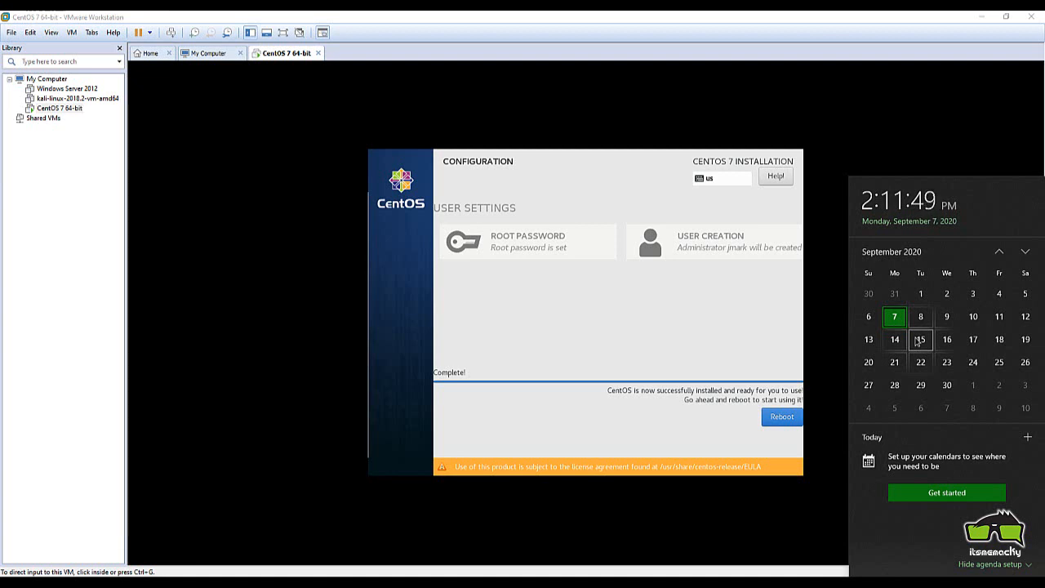
Reboot the virtual machine into the freshly installed CentOS
left_click(761, 422)
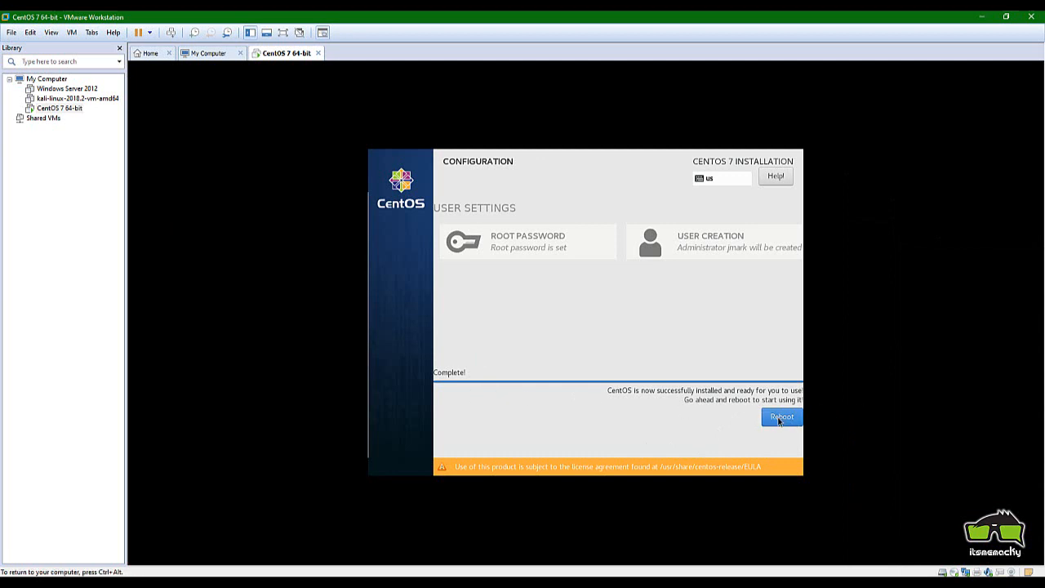
left_click(779, 418)
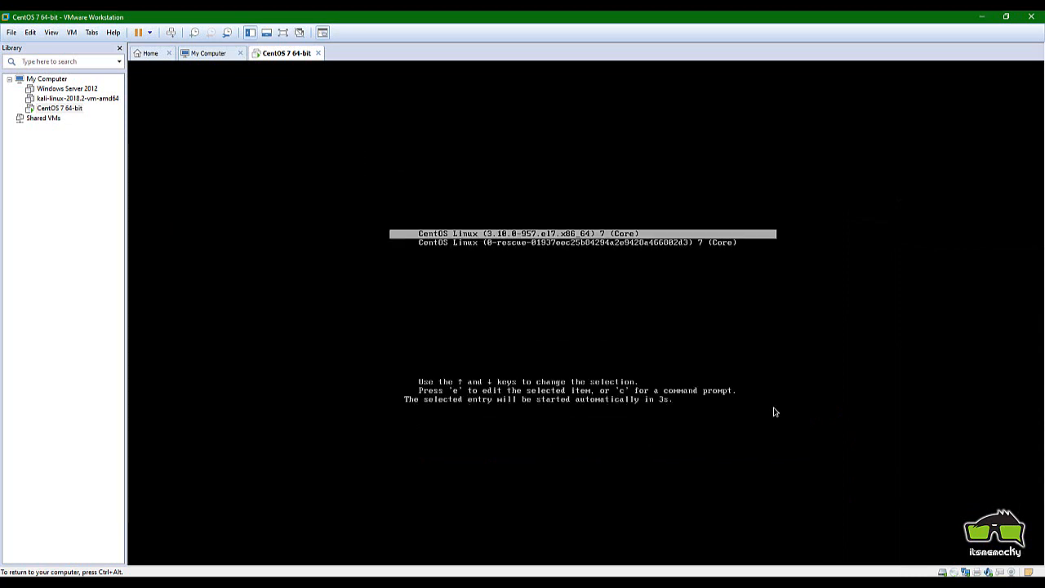
Boot the first, standard CentOS Linux entry from the GRUB menu
key("Down")
key("Up")
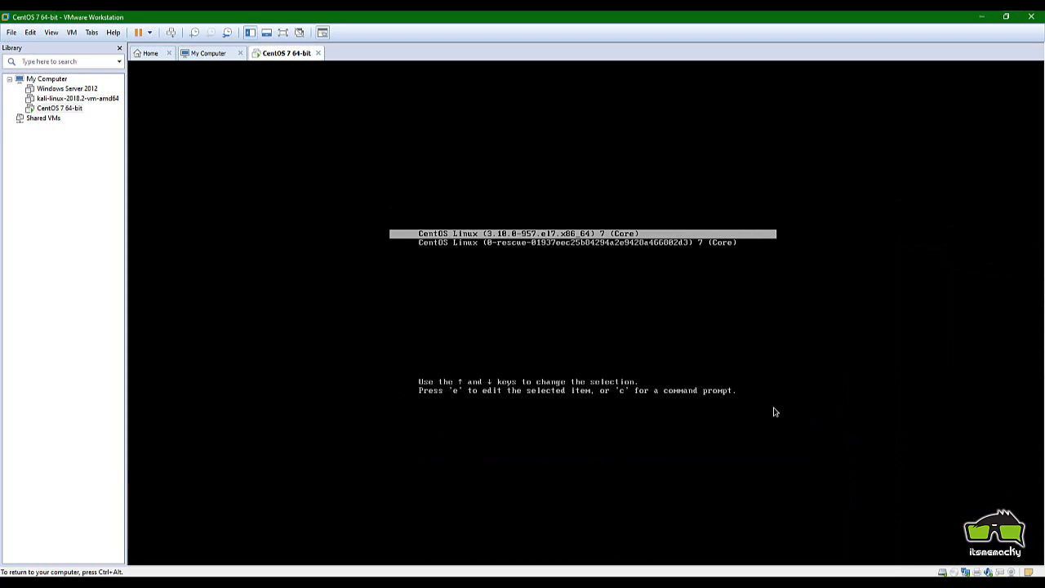
key("Return")
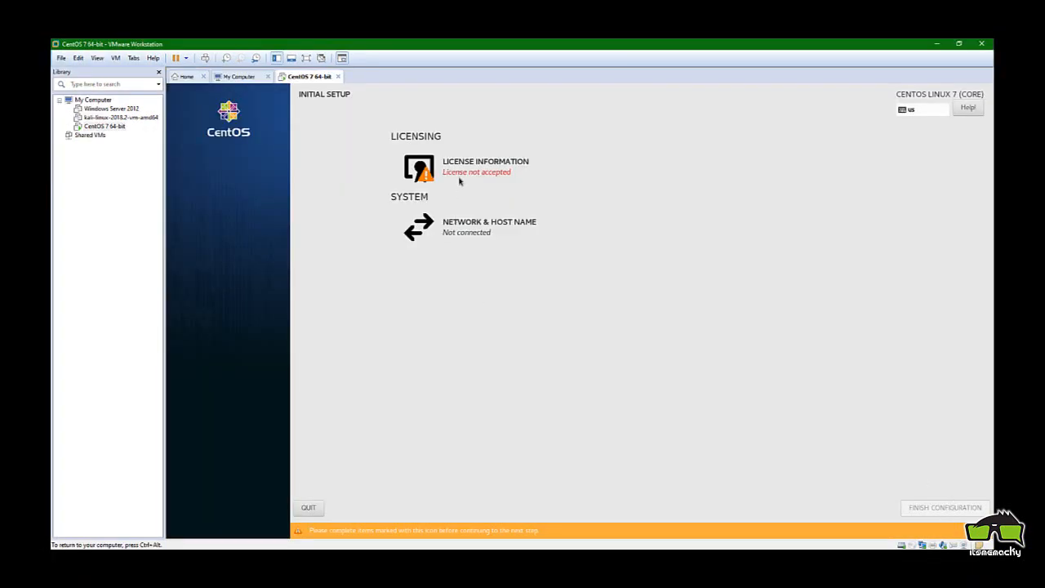
Accept the license agreement under License Information and finish the Initial Setup configuration
left_click(451, 166)
left_click(245, 462)
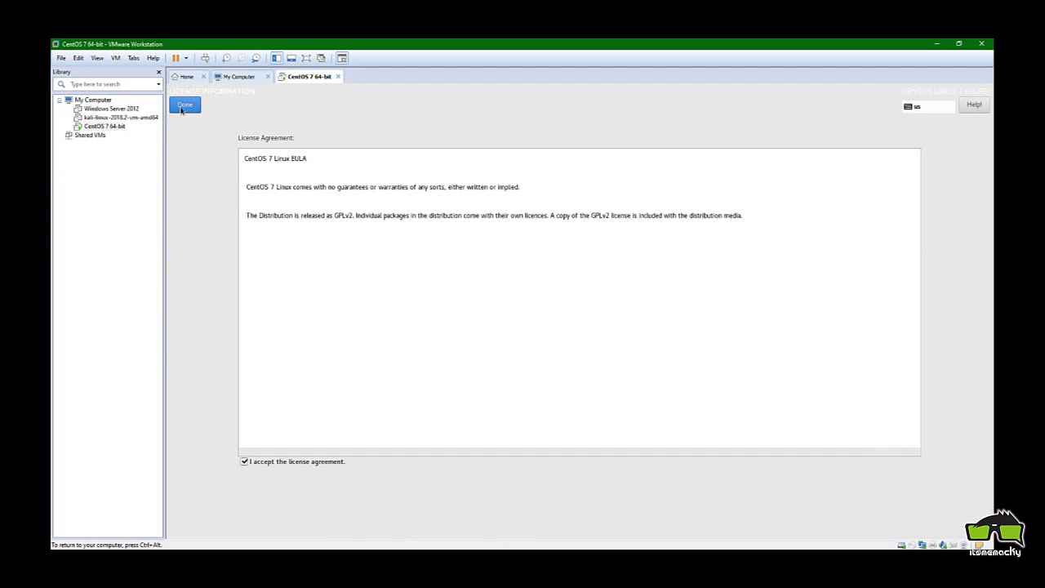
left_click(183, 108)
left_click(921, 528)
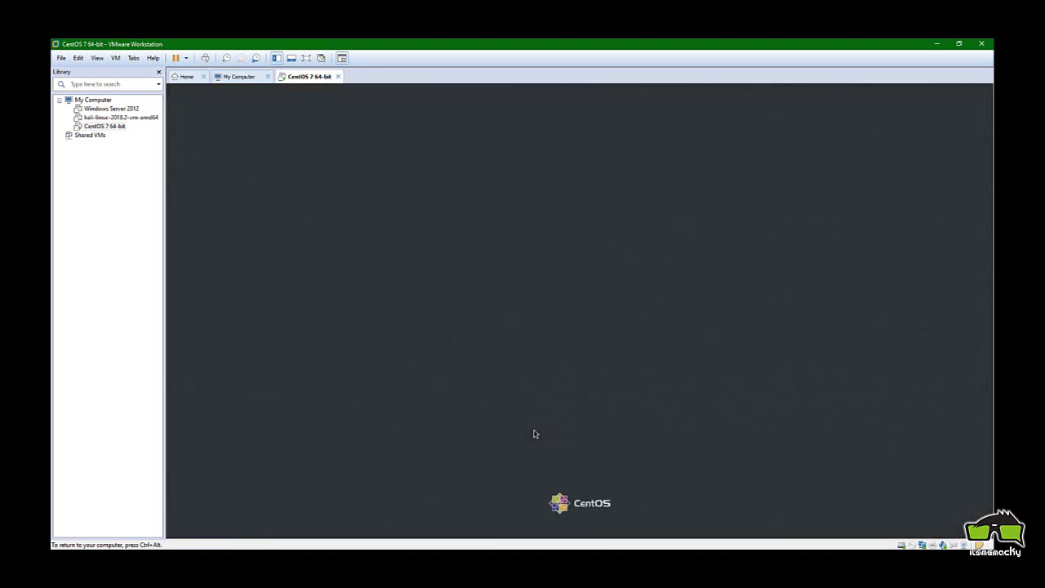
Log in as the new user with their password and switch the VM to full screen
left_click(535, 302)
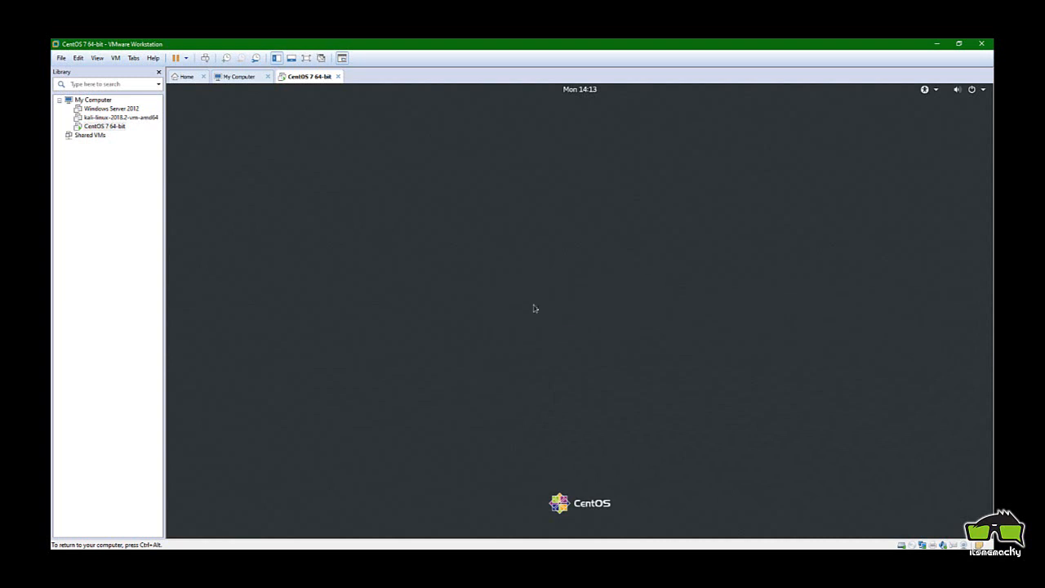
type("•••••")
key("Return")
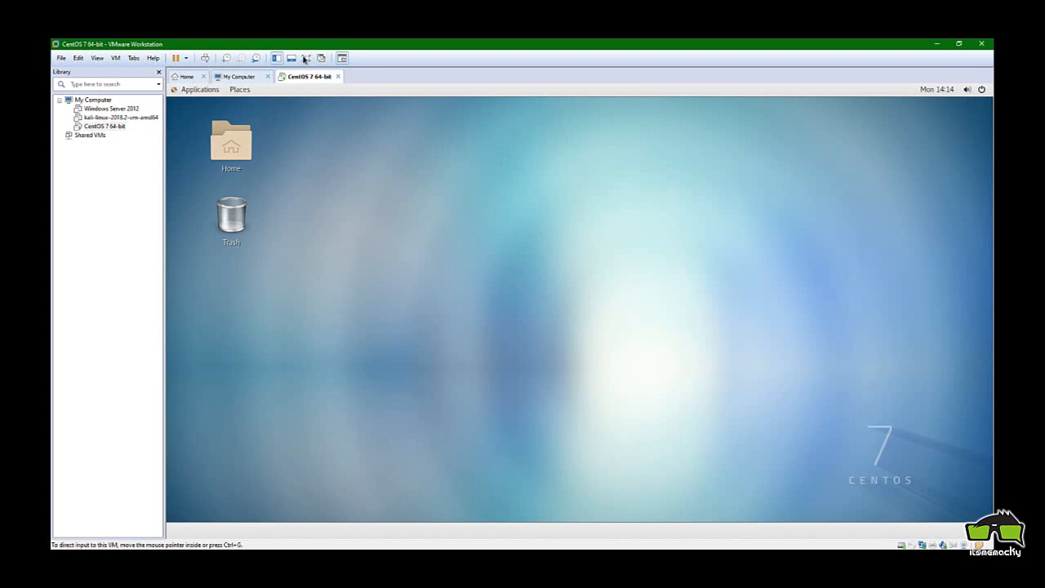
left_click(304, 59)
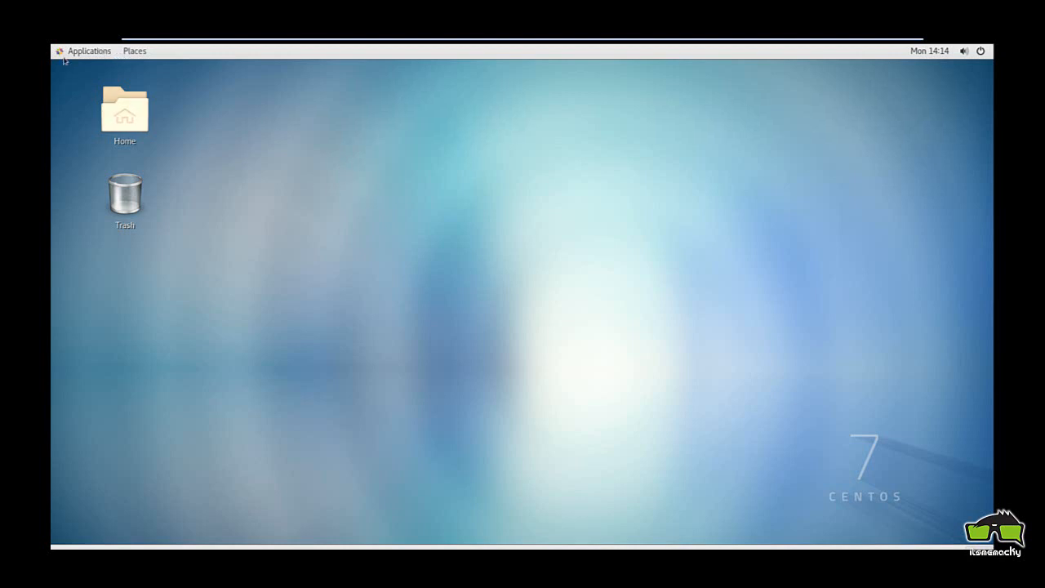
Step through the Welcome, Typing, Privacy and Online Accounts pages, start CentOS, and close Getting Started
left_click(66, 51)
left_click(132, 51)
left_click(133, 50)
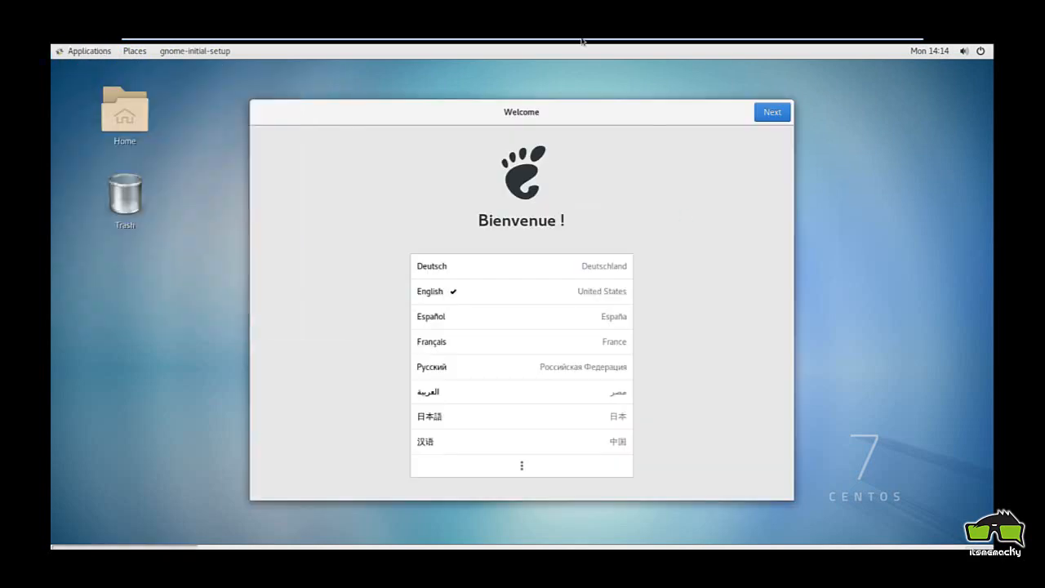
left_click(758, 115)
left_click(773, 118)
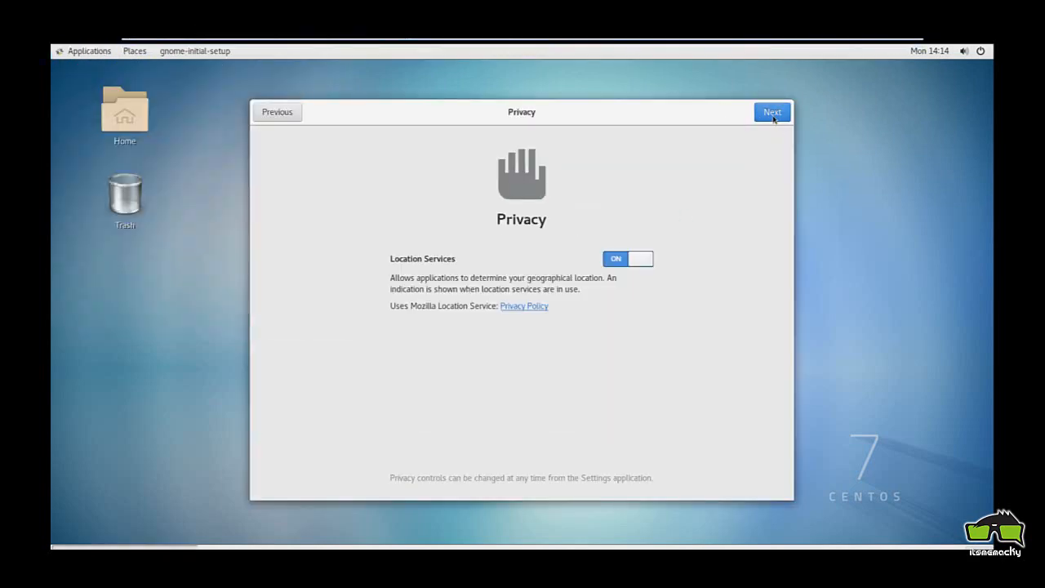
left_click(773, 119)
left_click(771, 113)
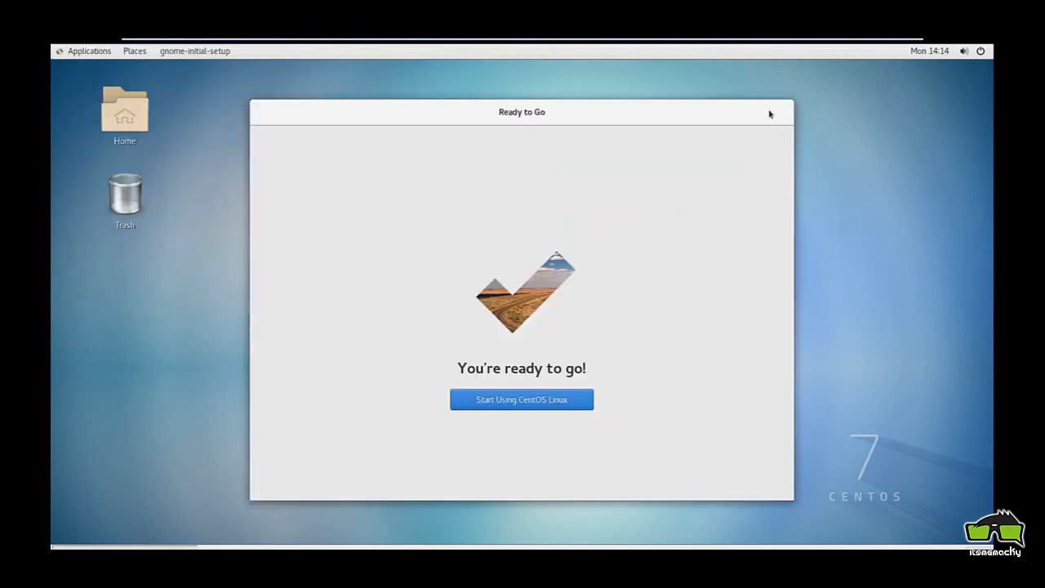
left_click(573, 399)
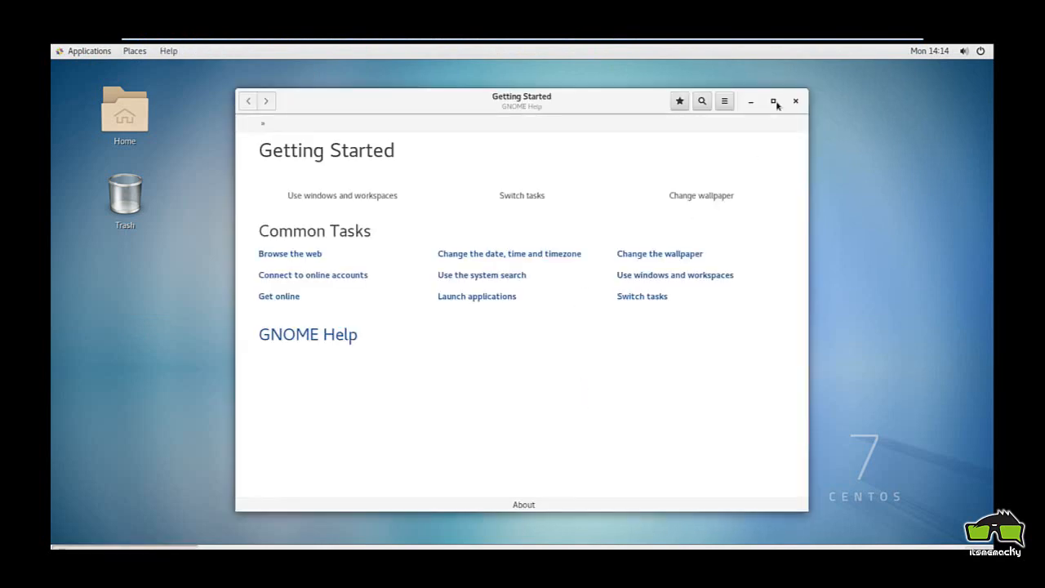
left_click(797, 102)
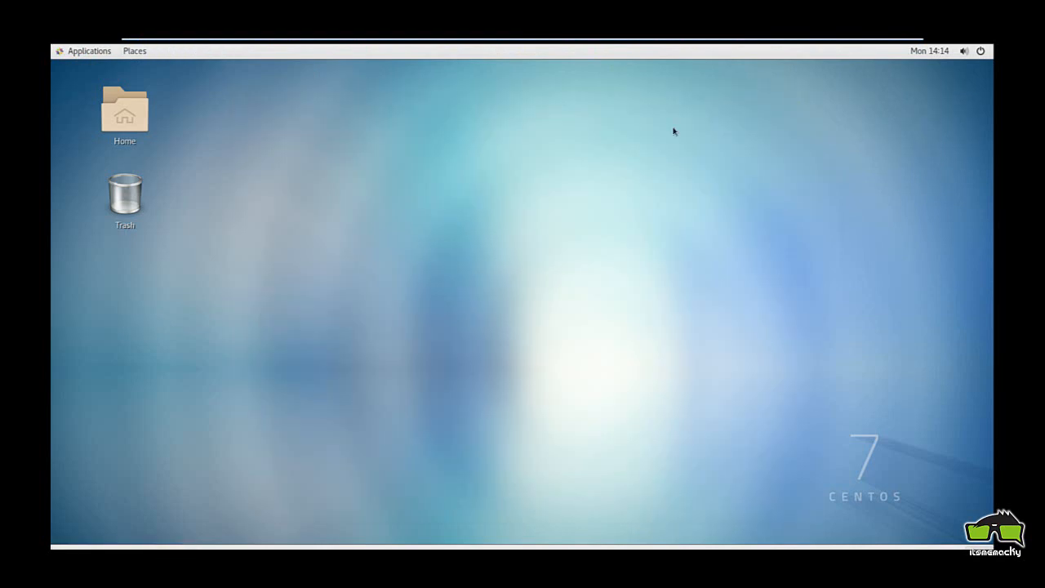
Exit full-screen mode via the top toolbar to return to the windowed view with the library
mouse_move(576, 41)
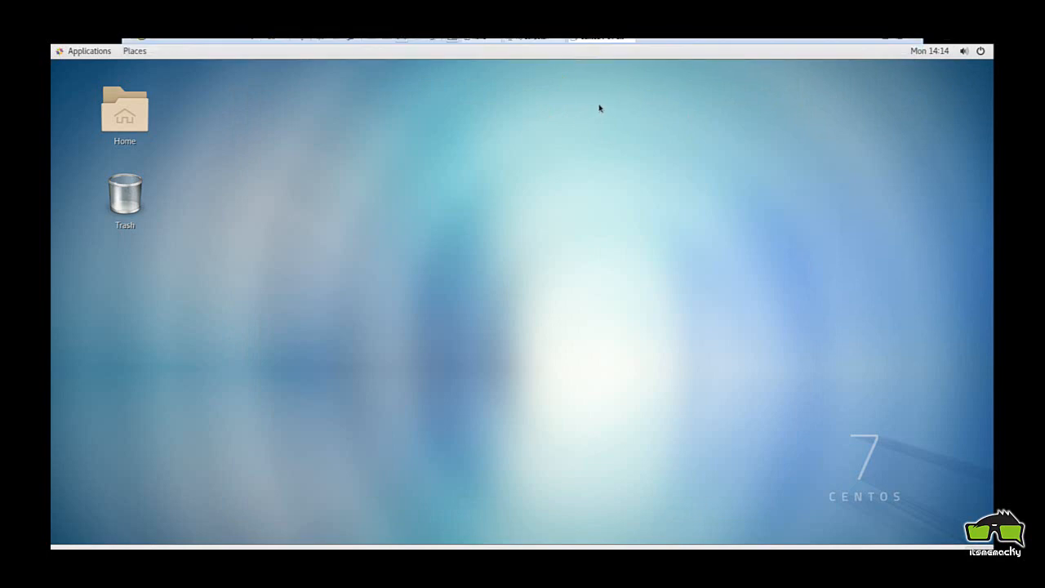
mouse_move(741, 40)
left_click(899, 45)
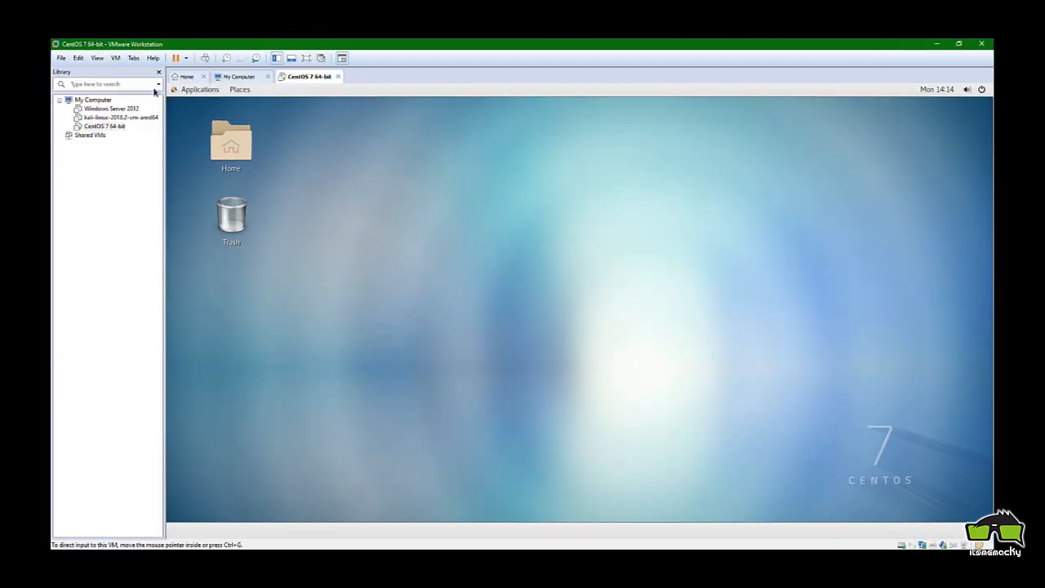
Suspend the CentOS 7 64-bit guest from its library context menu under Power
right_click(105, 127)
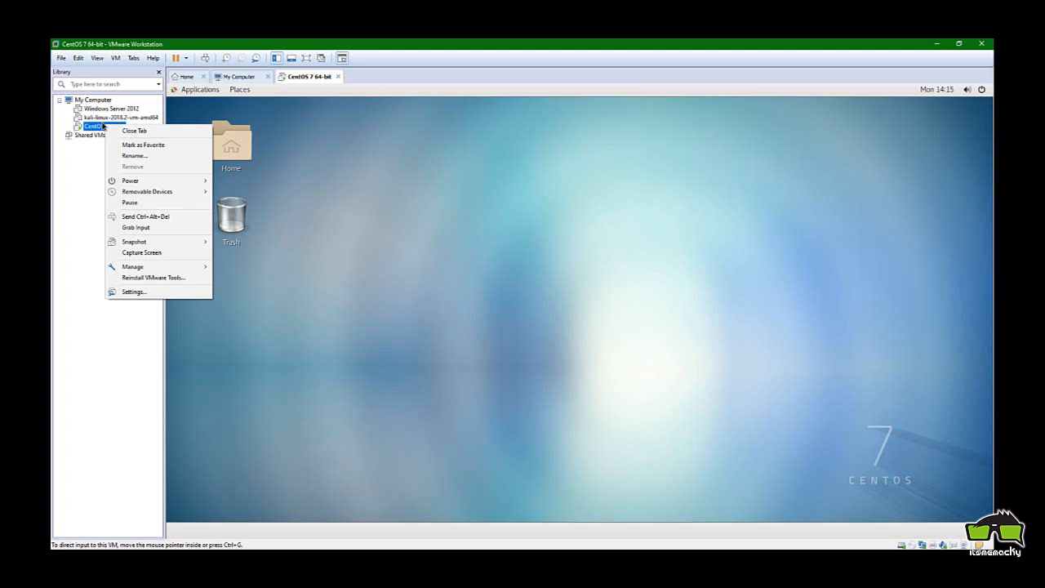
mouse_move(147, 181)
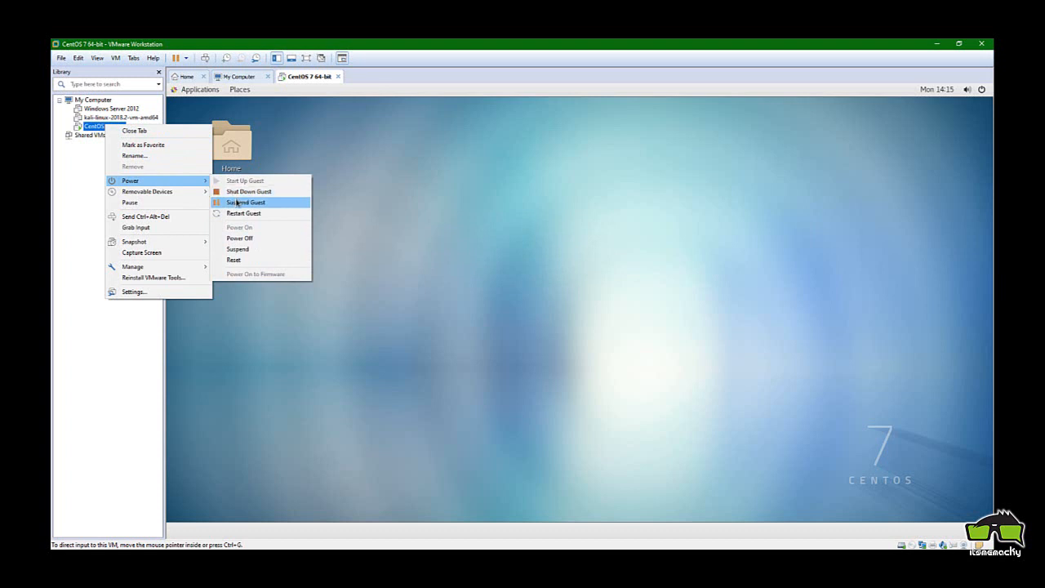
left_click(237, 201)
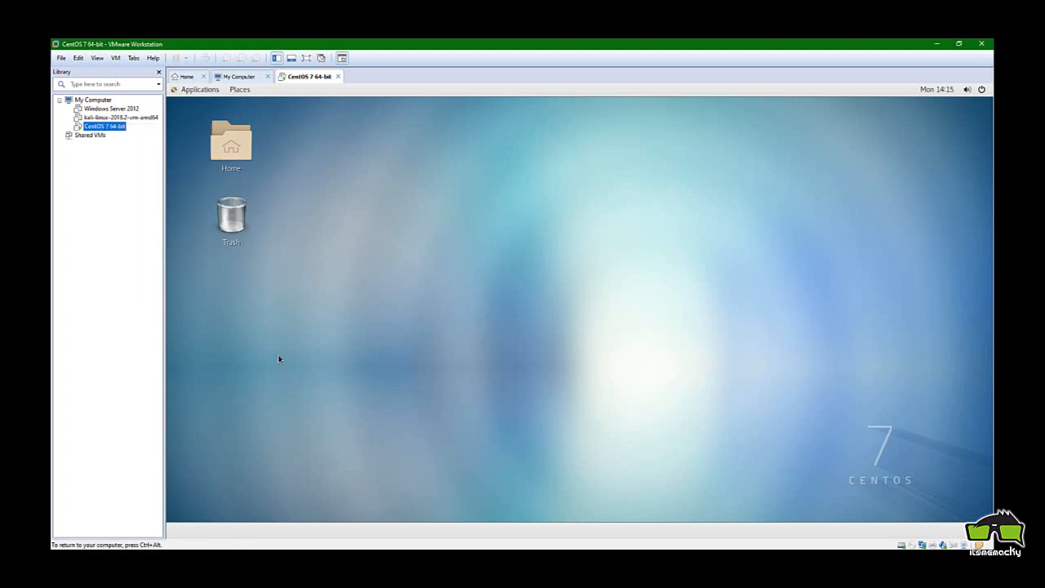